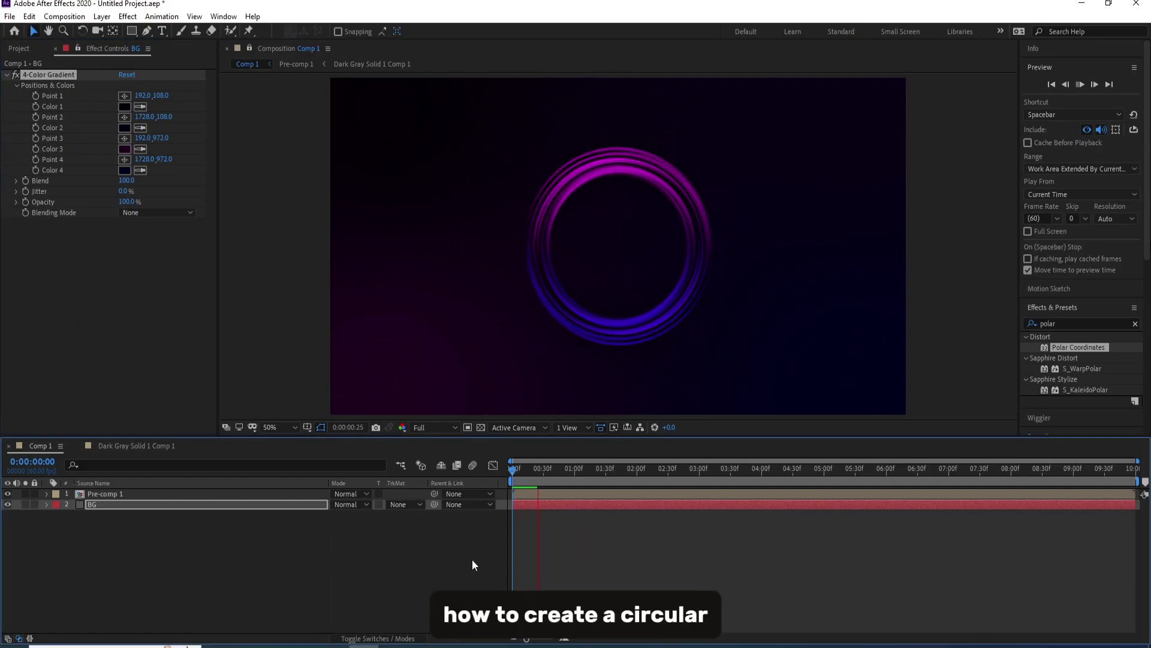
Step: Preview the reference ring, then create a 1920×1080, 60 fps, 10-second composition
key("space")
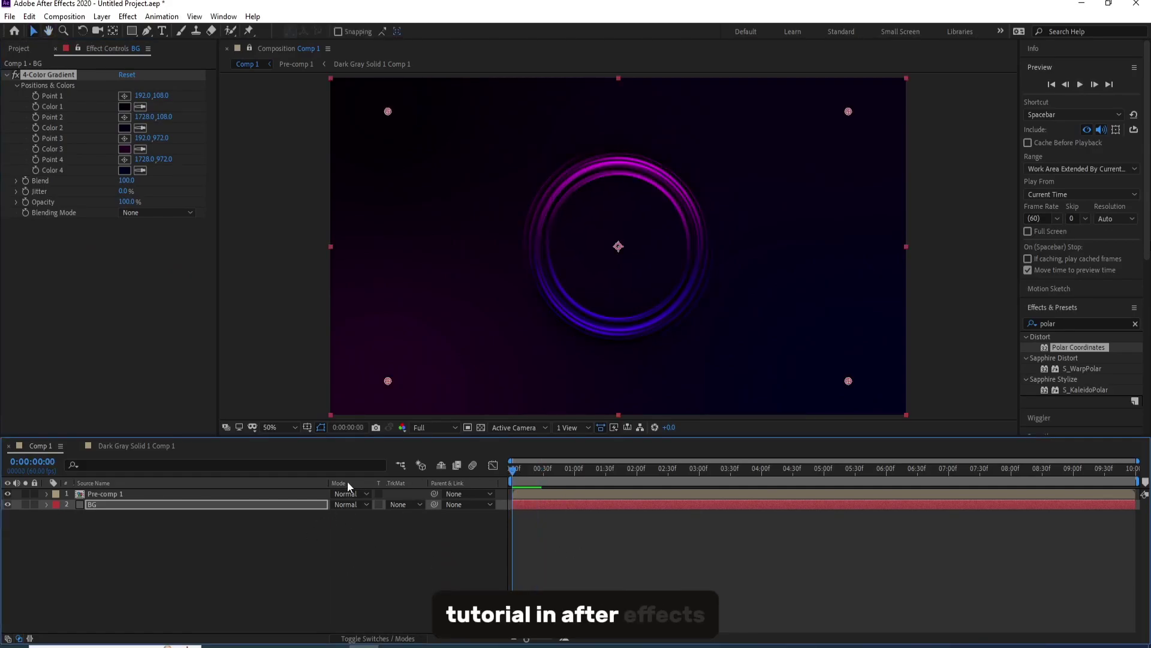
key("space")
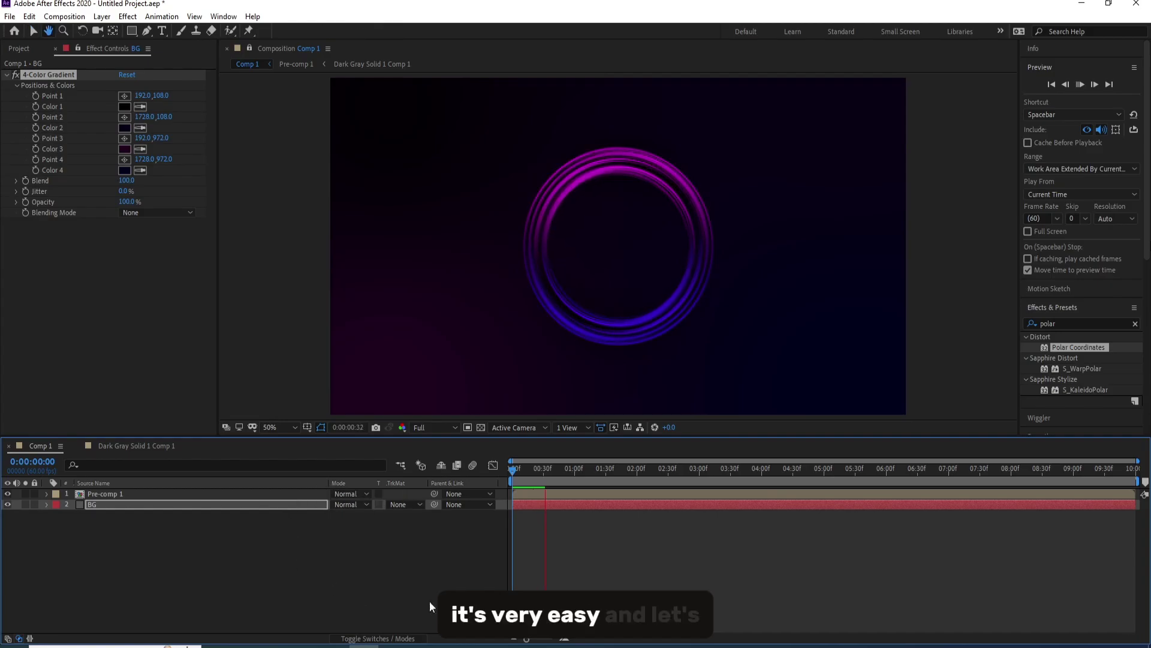
key("space")
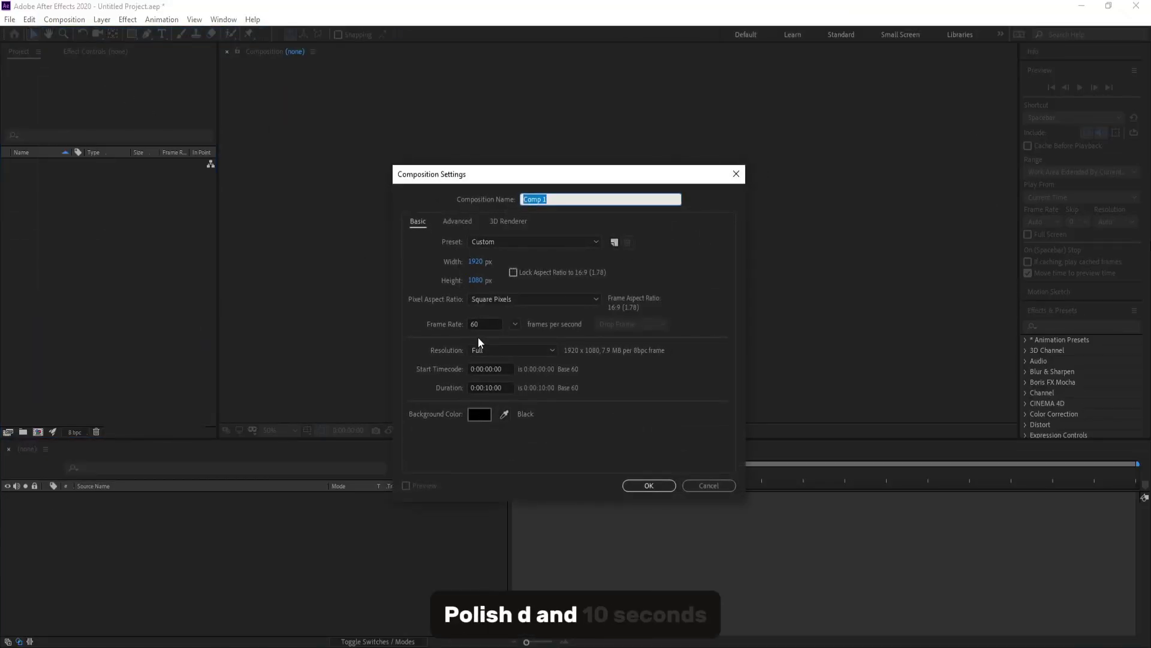
left_click(649, 485)
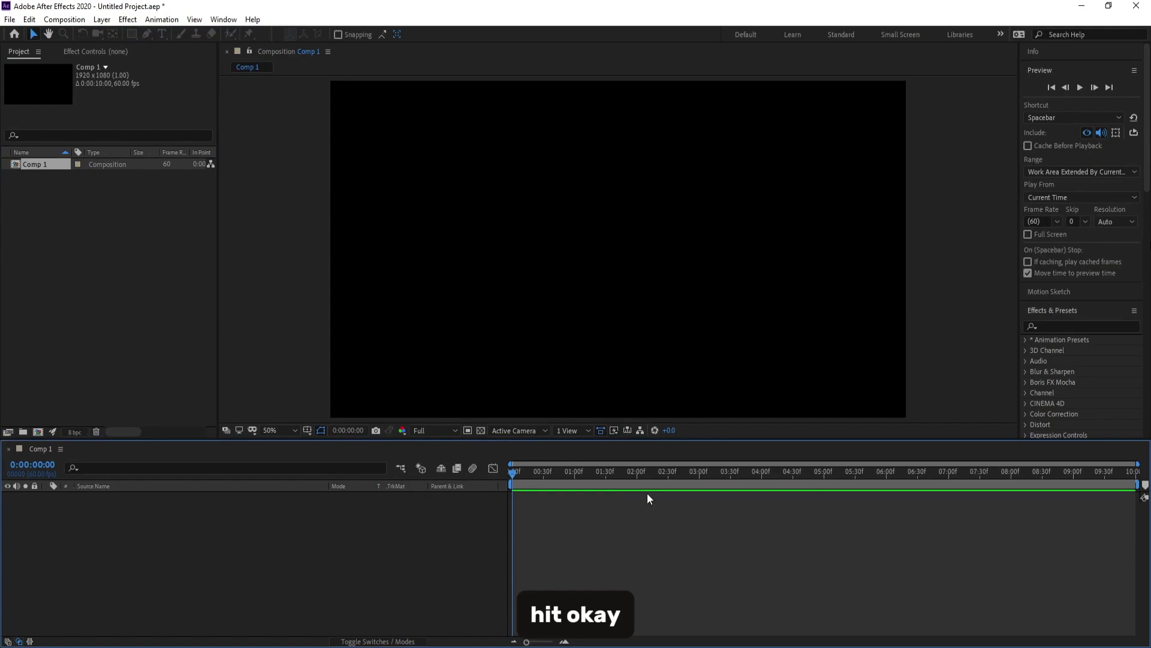
Step: Add a full-frame dark gray solid layer, Dark Gray Solid 1
left_click(102, 20)
mouse_move(180, 30)
left_click(308, 49)
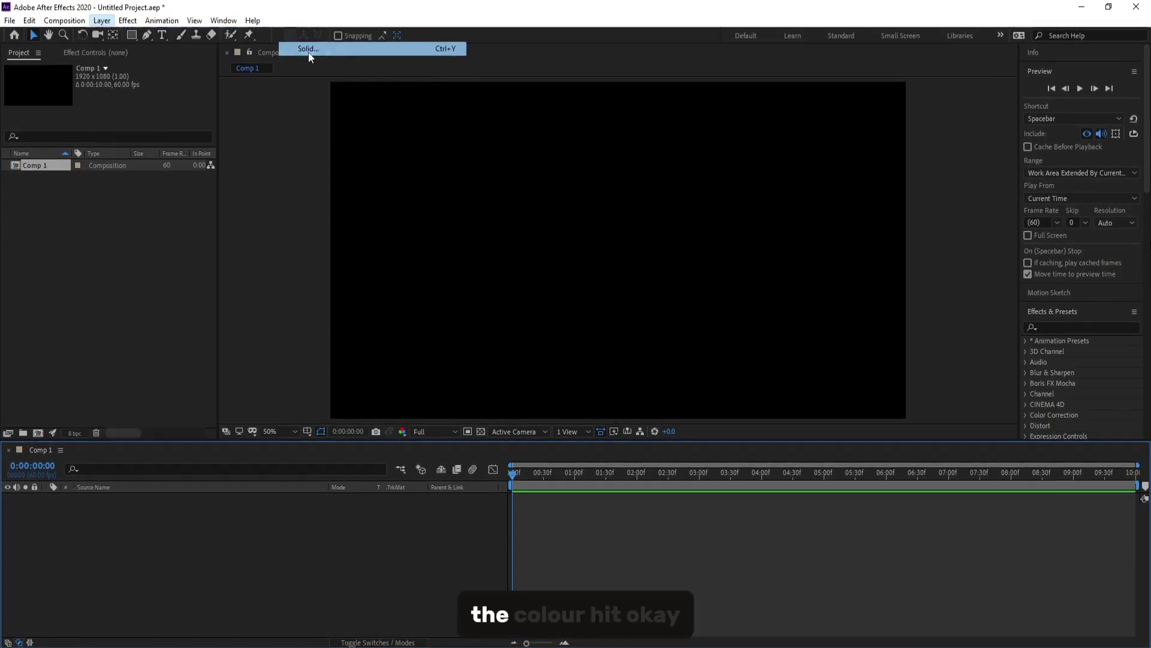
left_click(616, 438)
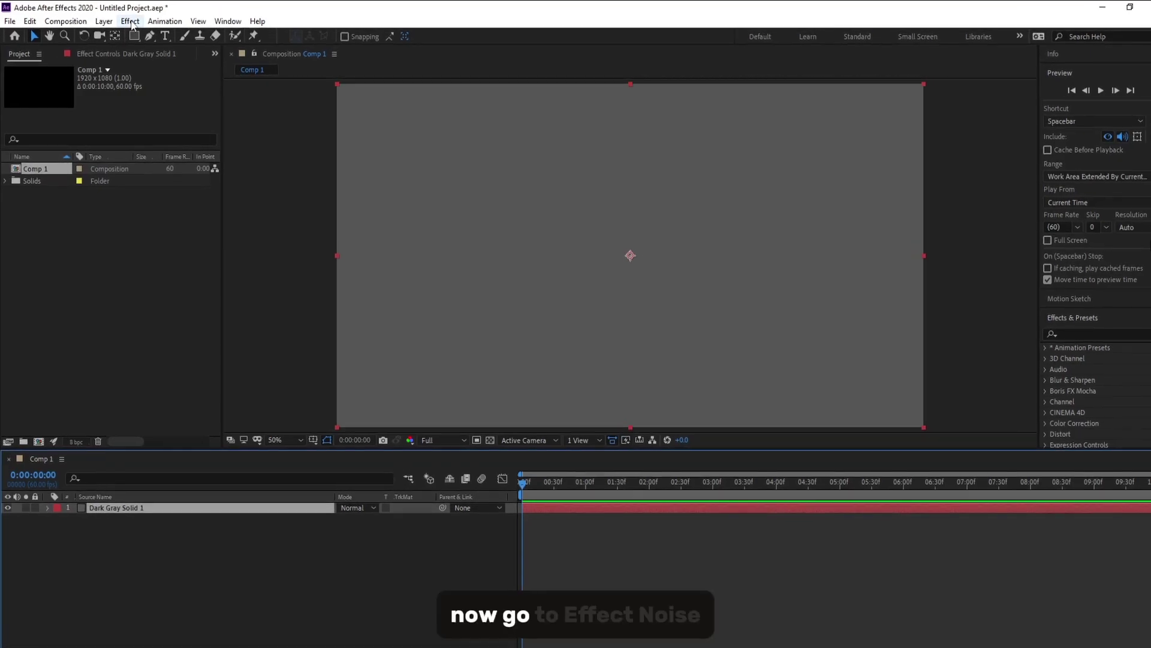
Step: Apply Fractal Noise to Dark Gray Solid 1
left_click(131, 21)
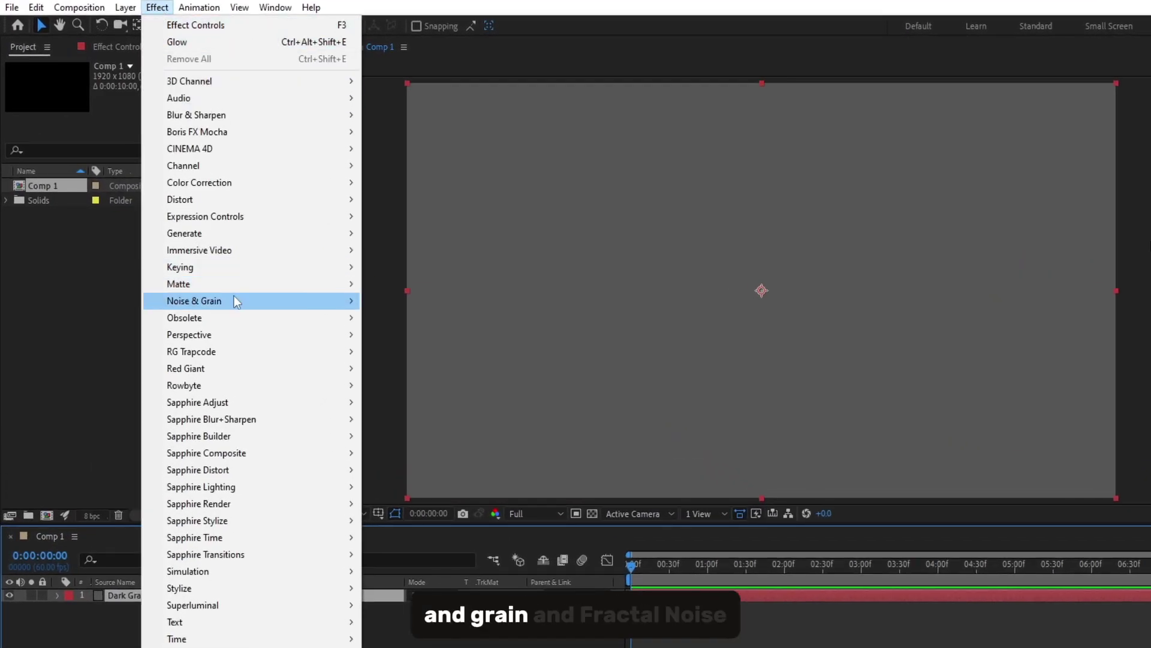
mouse_move(235, 300)
left_click(412, 335)
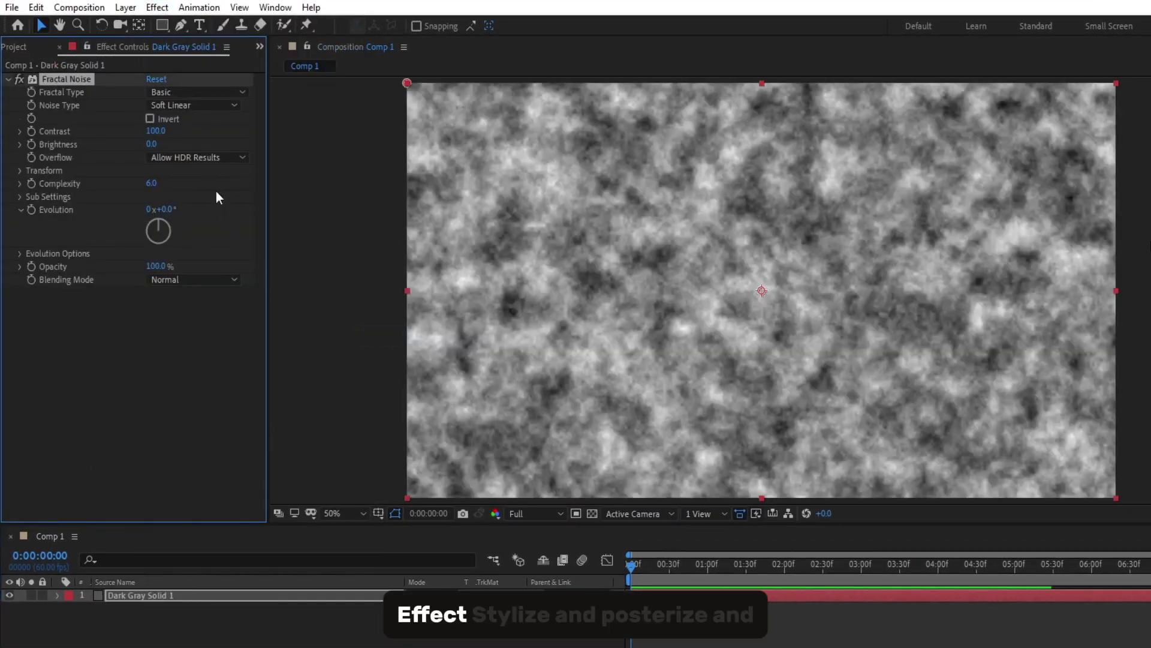
Step: Add a Posterize effect on top of the noise
left_click(157, 8)
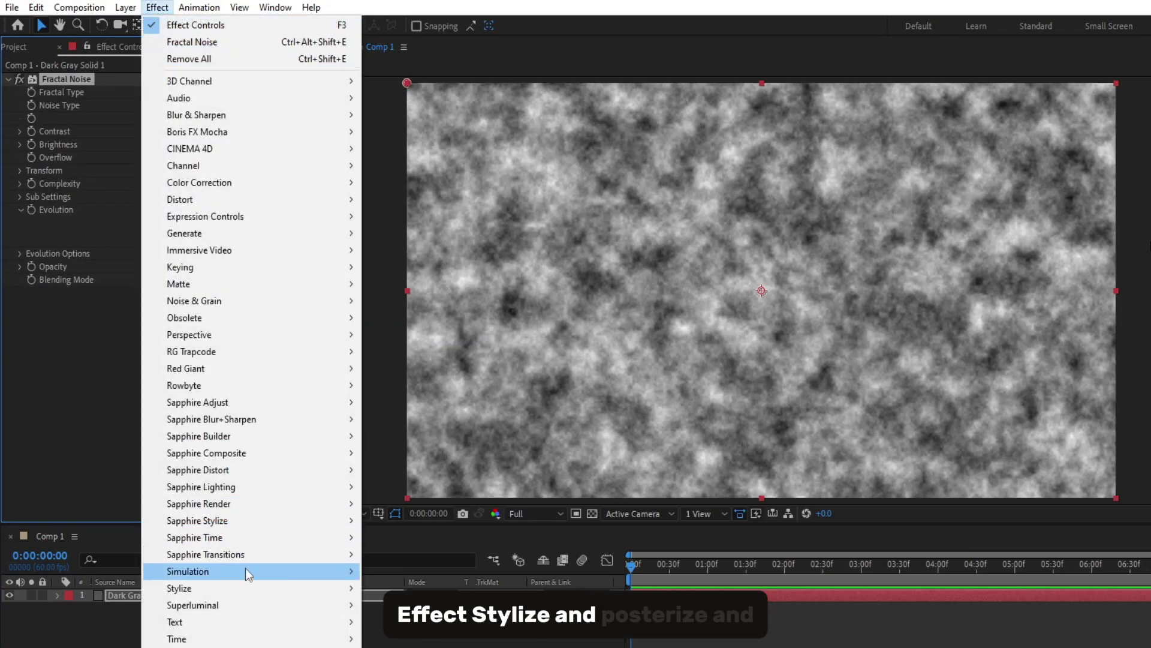
mouse_move(246, 589)
left_click(422, 501)
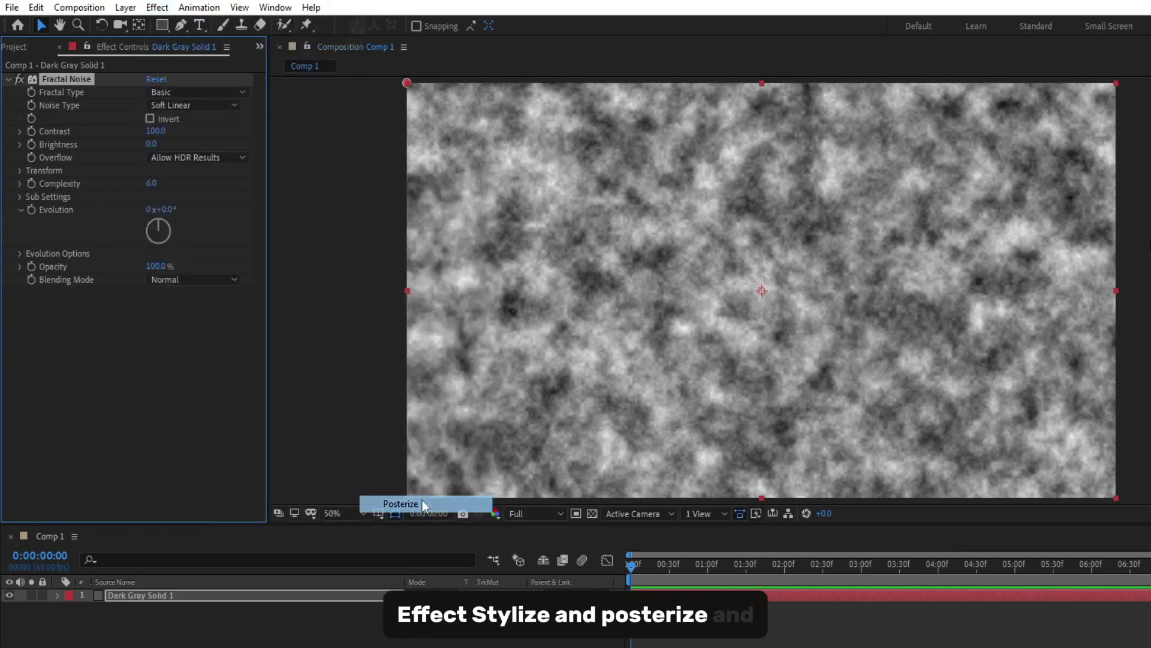
Step: Add a Directional Blur effect to the solid
left_click(157, 9)
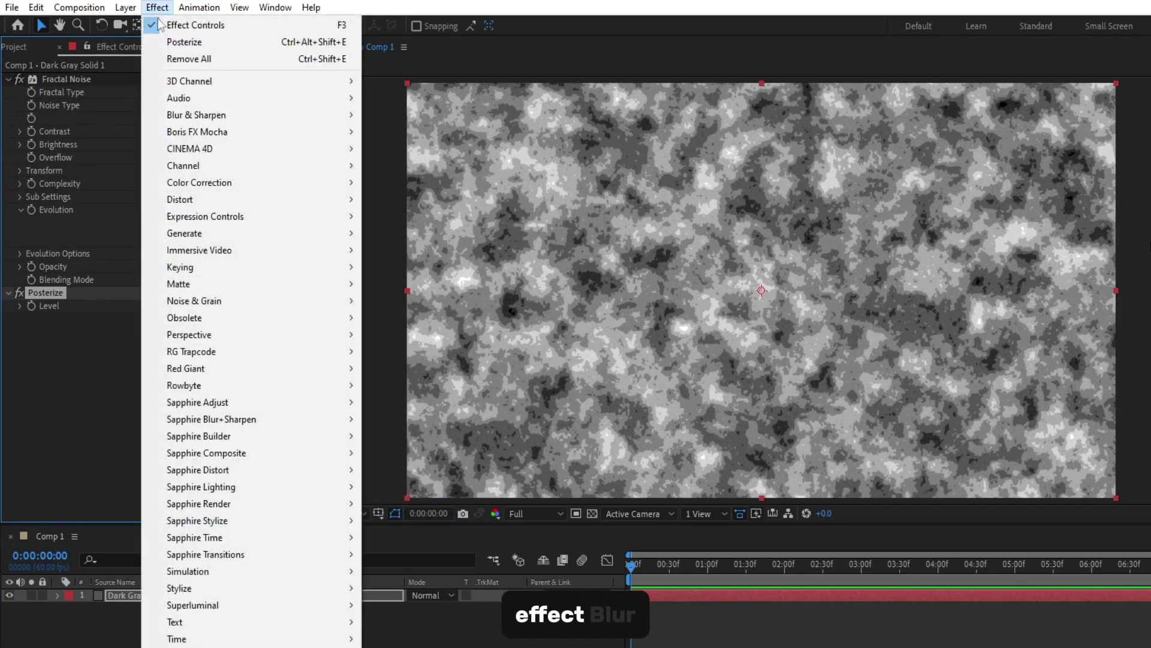
mouse_move(229, 117)
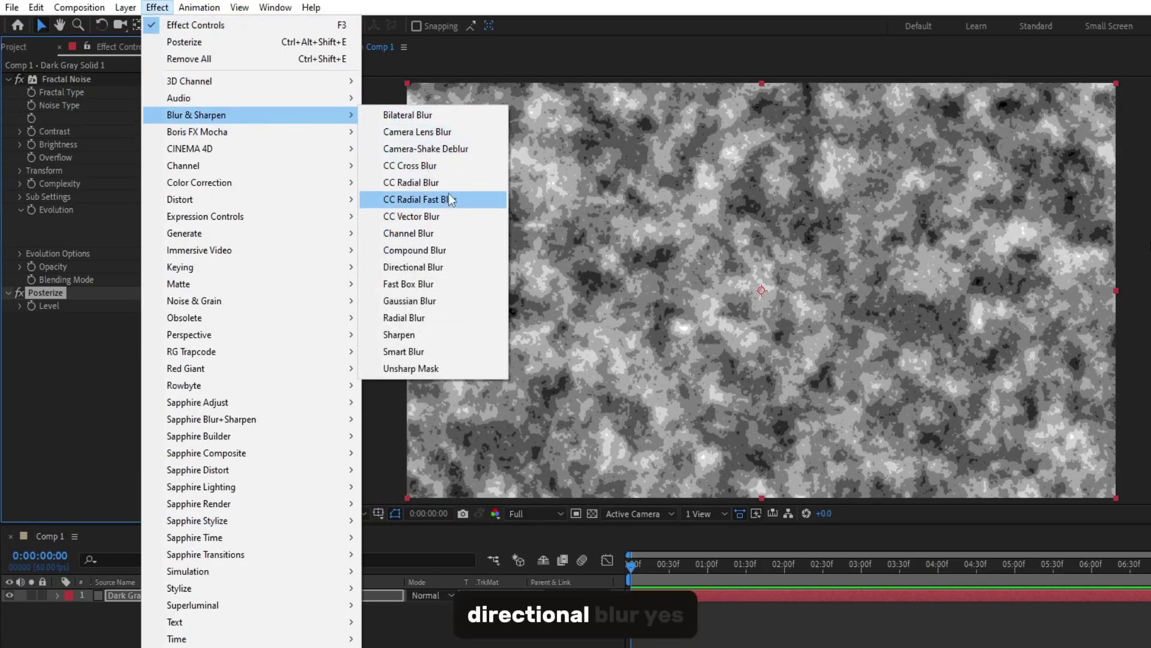
left_click(436, 271)
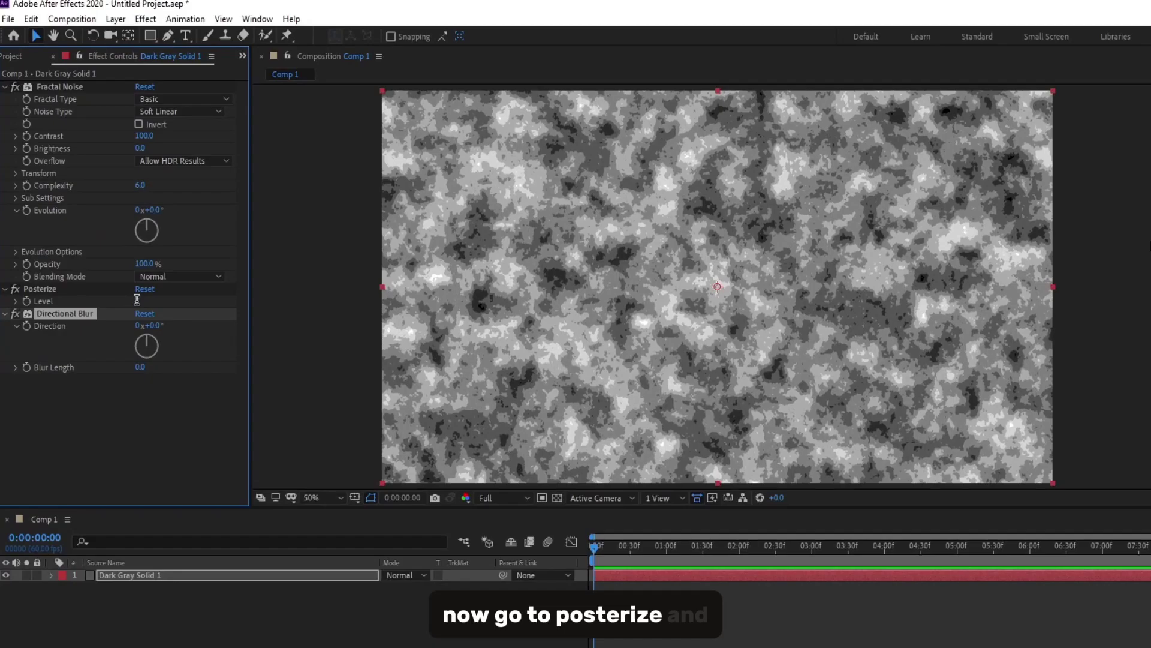
Step: Set Posterize Level to 2 and Directional Blur direction to 90°
left_click(137, 301)
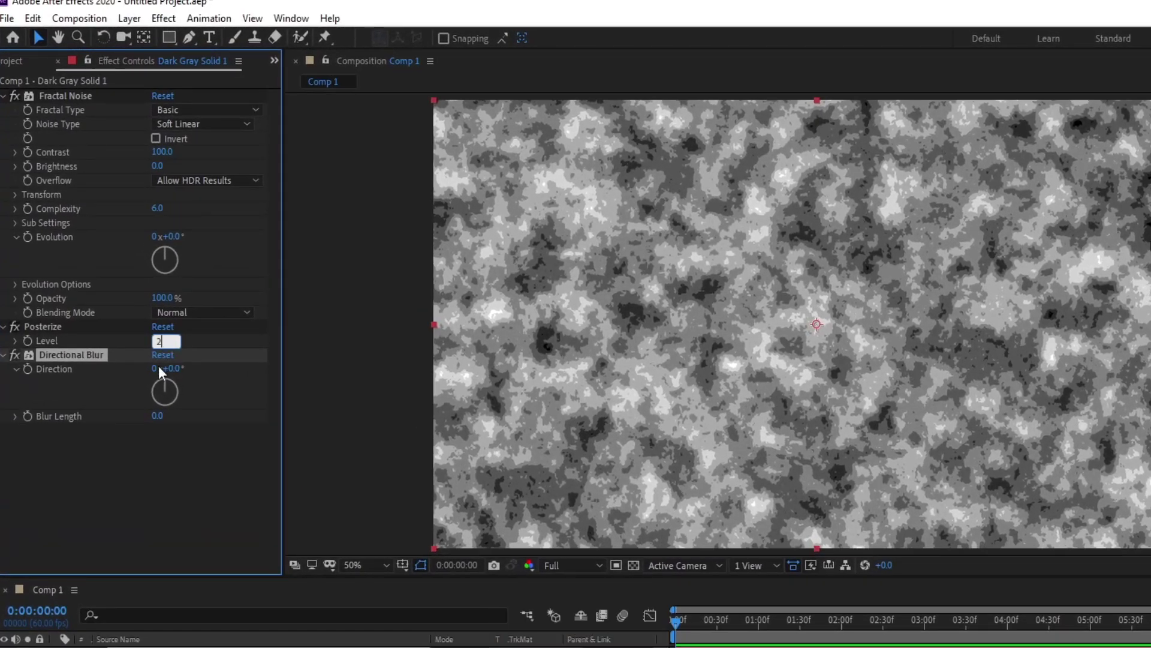
key("Return")
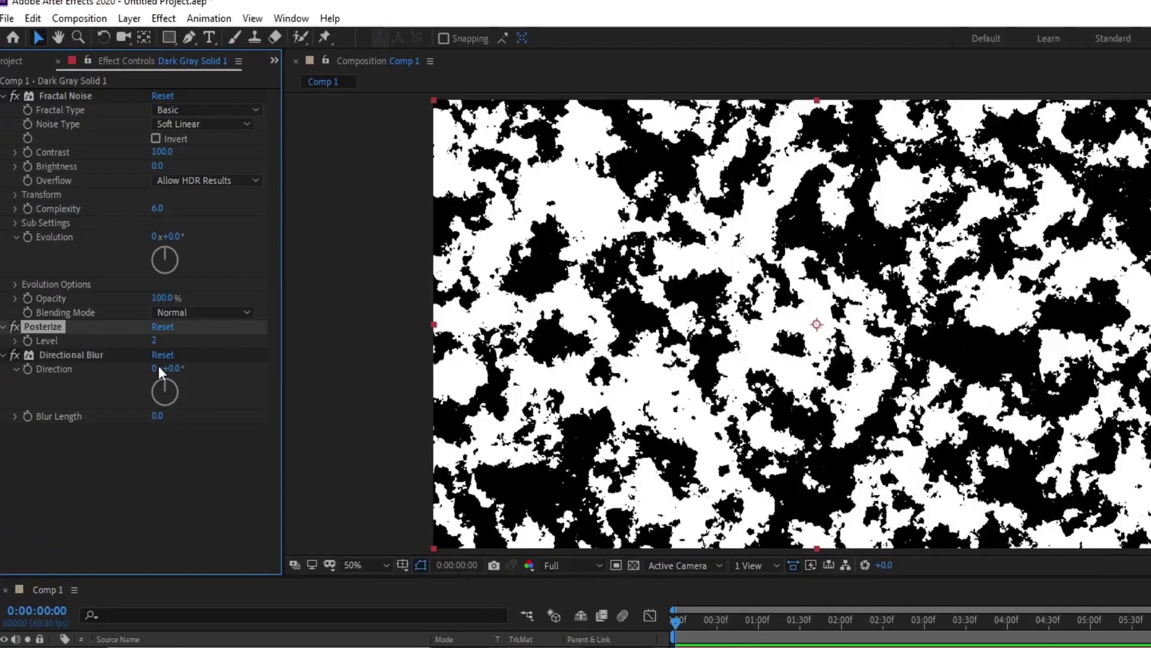
left_click(176, 368)
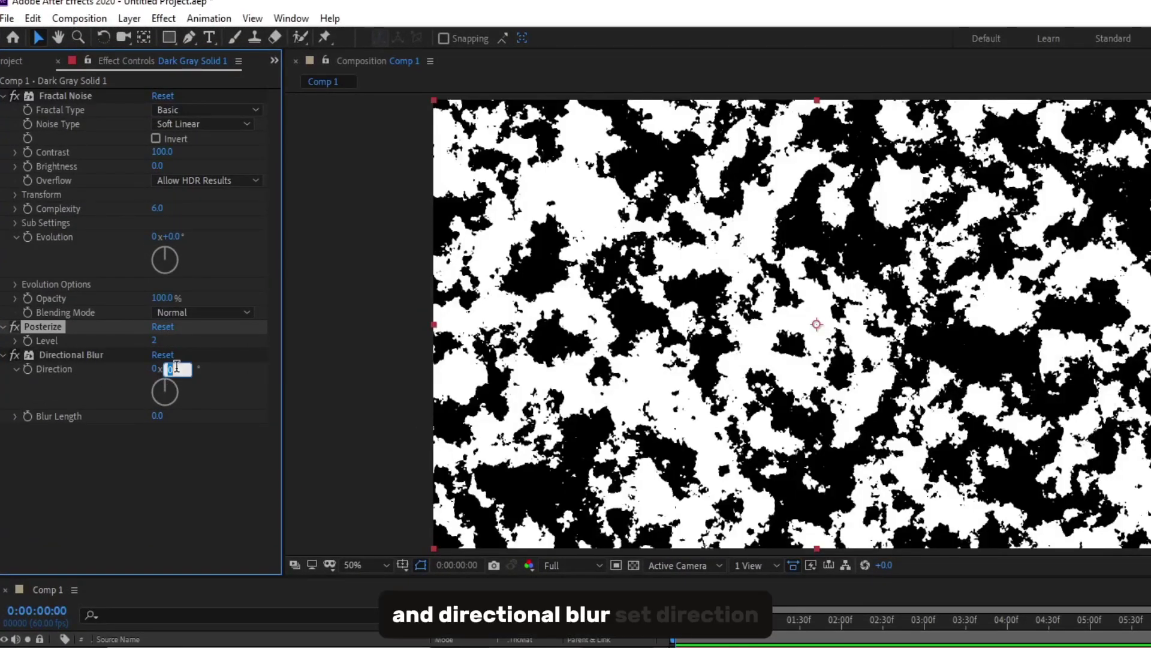
type("90")
key("Return")
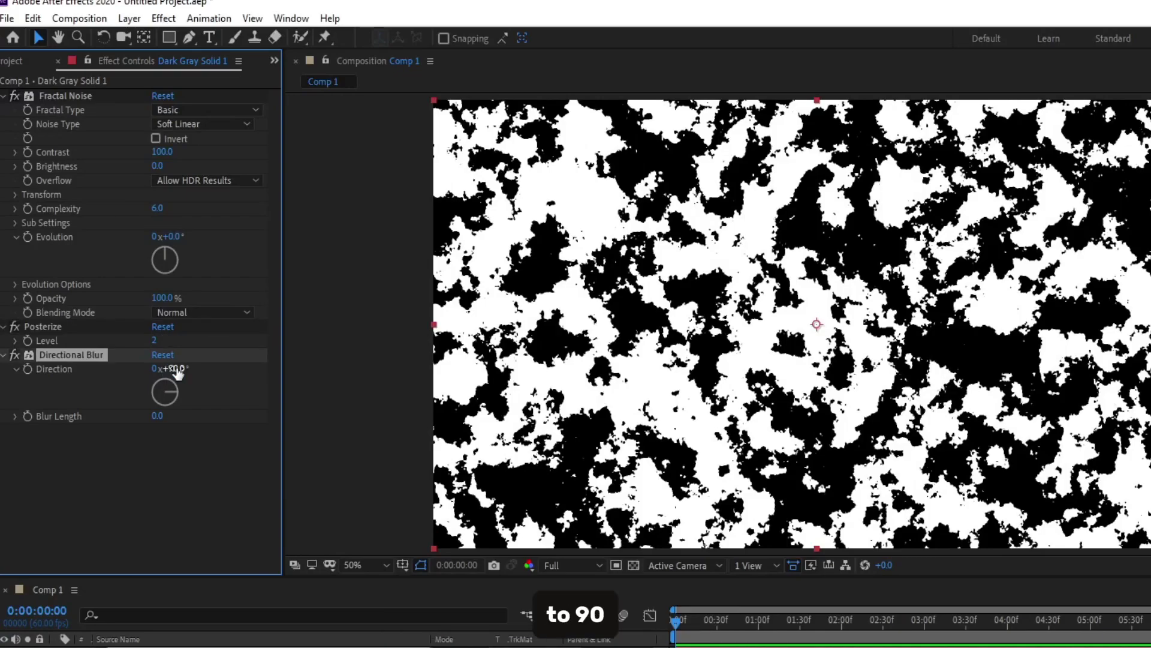
Step: Set Directional Blur Length to 400 to smear the noise horizontally
left_click(71, 596)
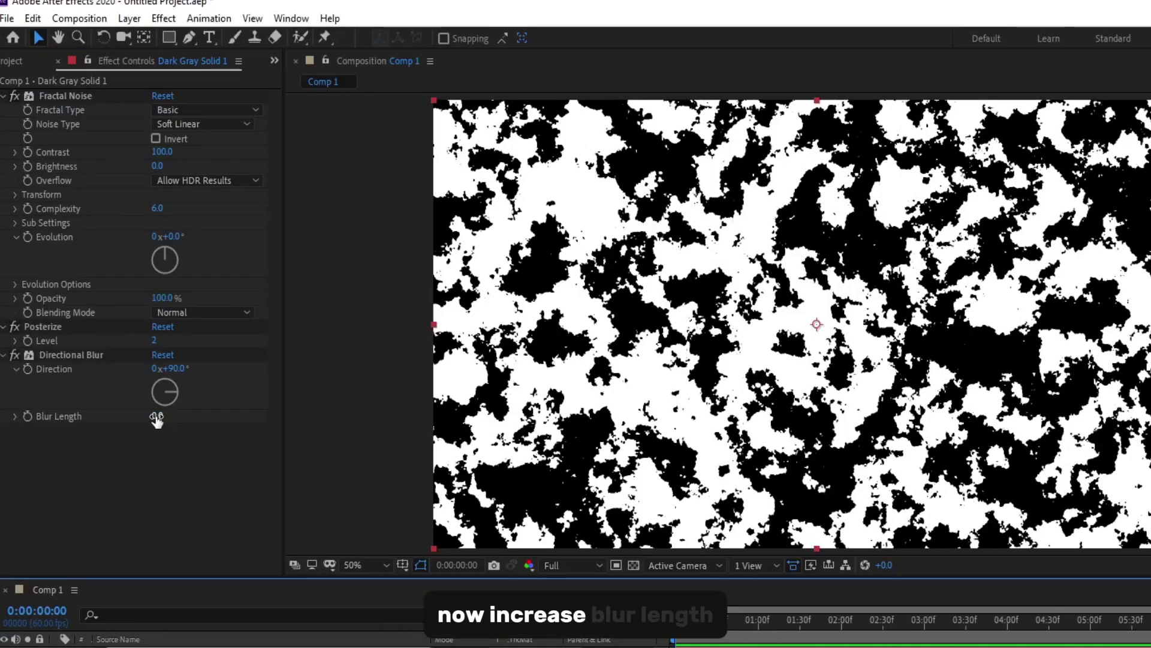
left_click_drag(156, 416, 252, 415)
left_click_drag(161, 416, 210, 415)
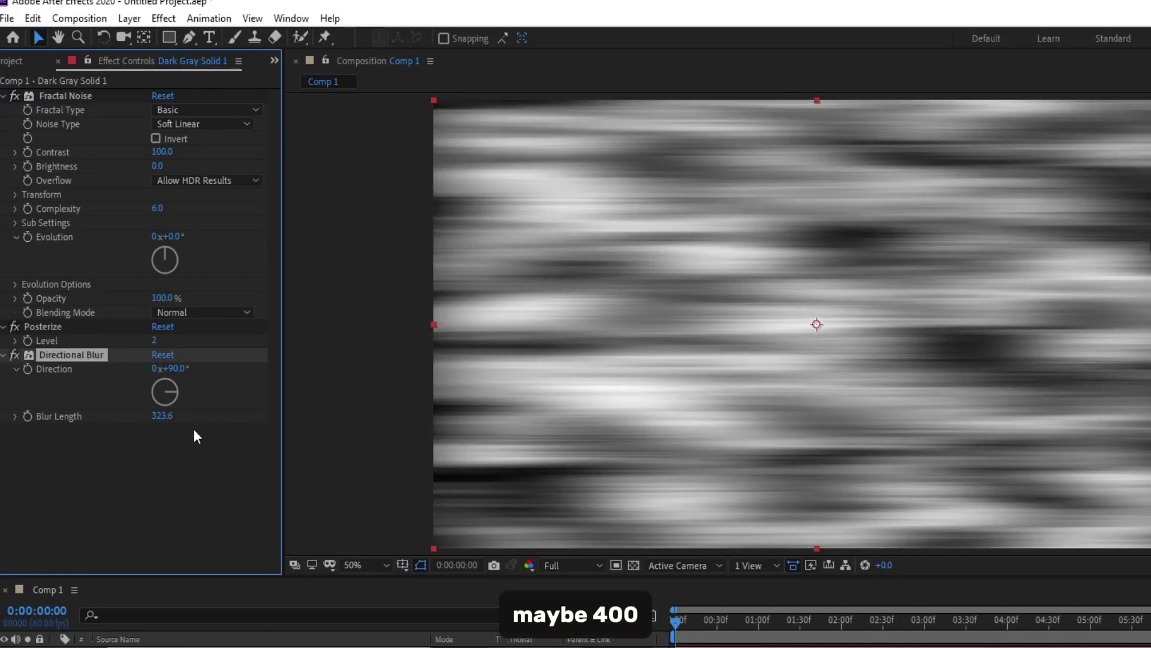
left_click(162, 415)
type("4")
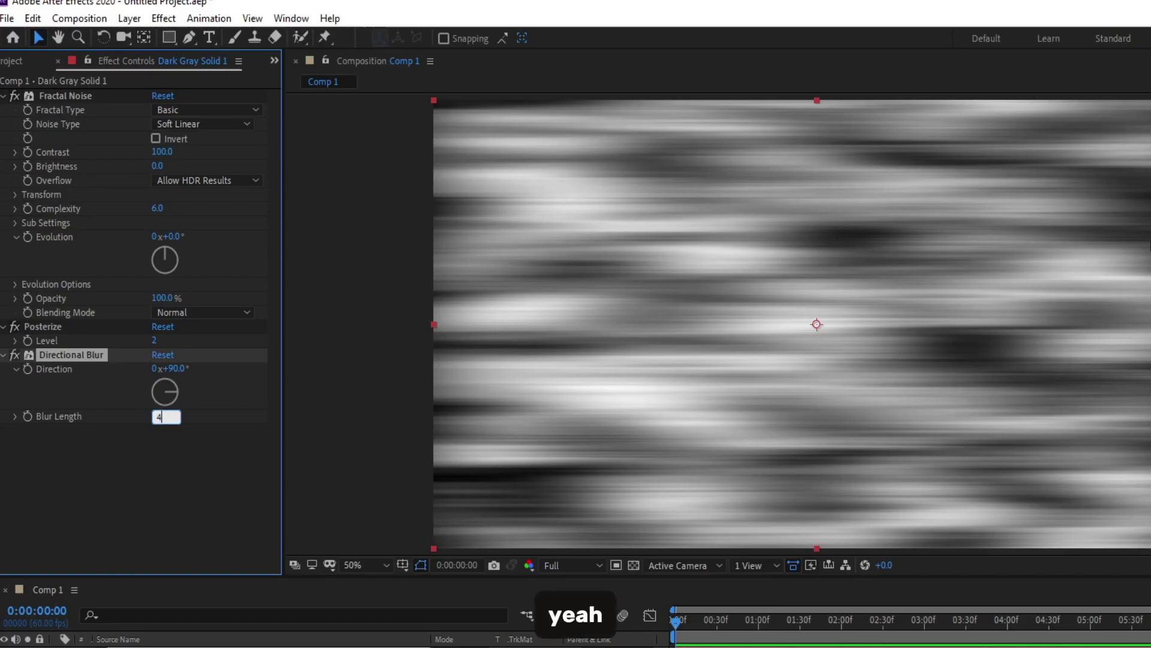
type("00")
key("Return")
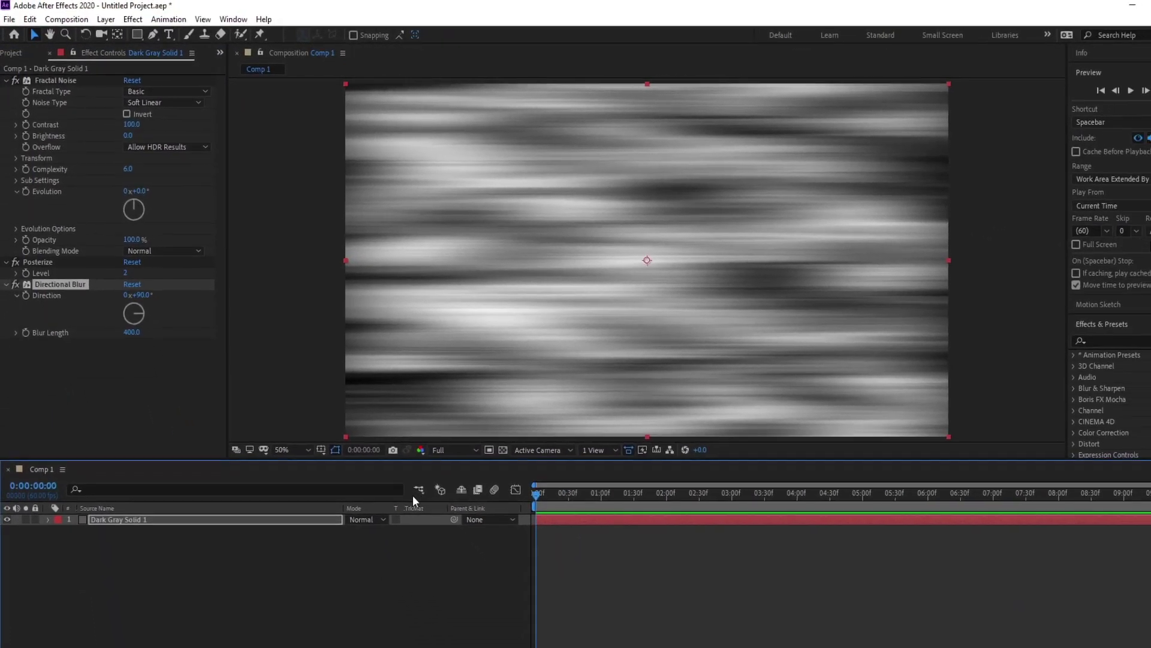
Step: Turn off Uniform Scaling, set noise Scale Height to 20 and Scale Width to 250
key("Home")
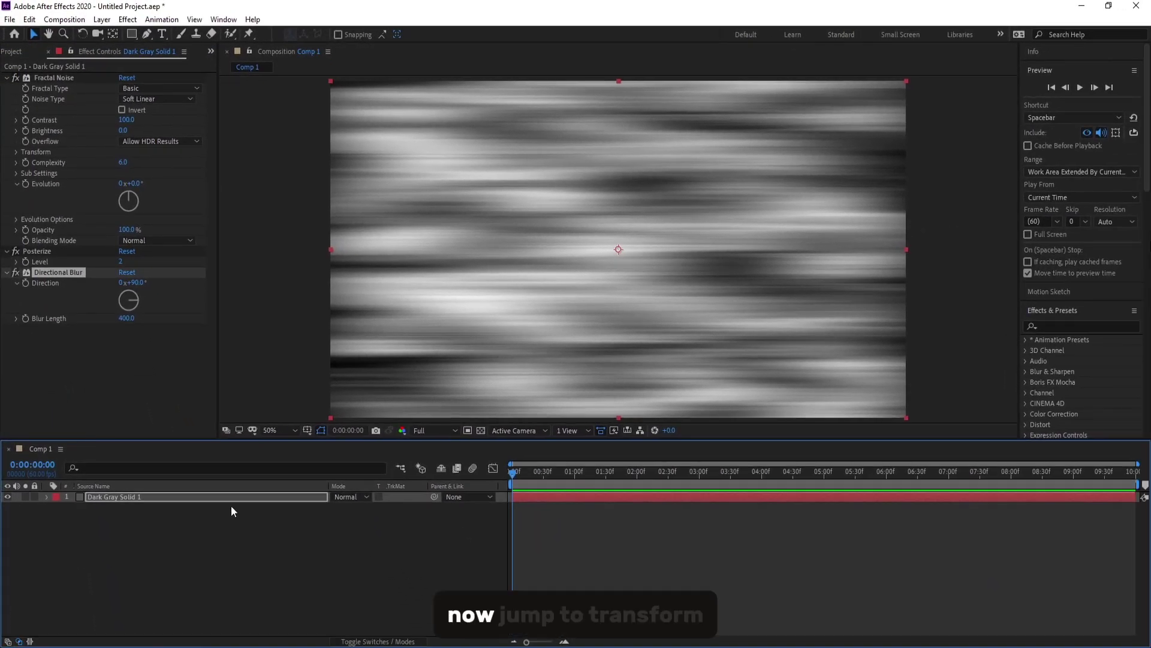
left_click(136, 496)
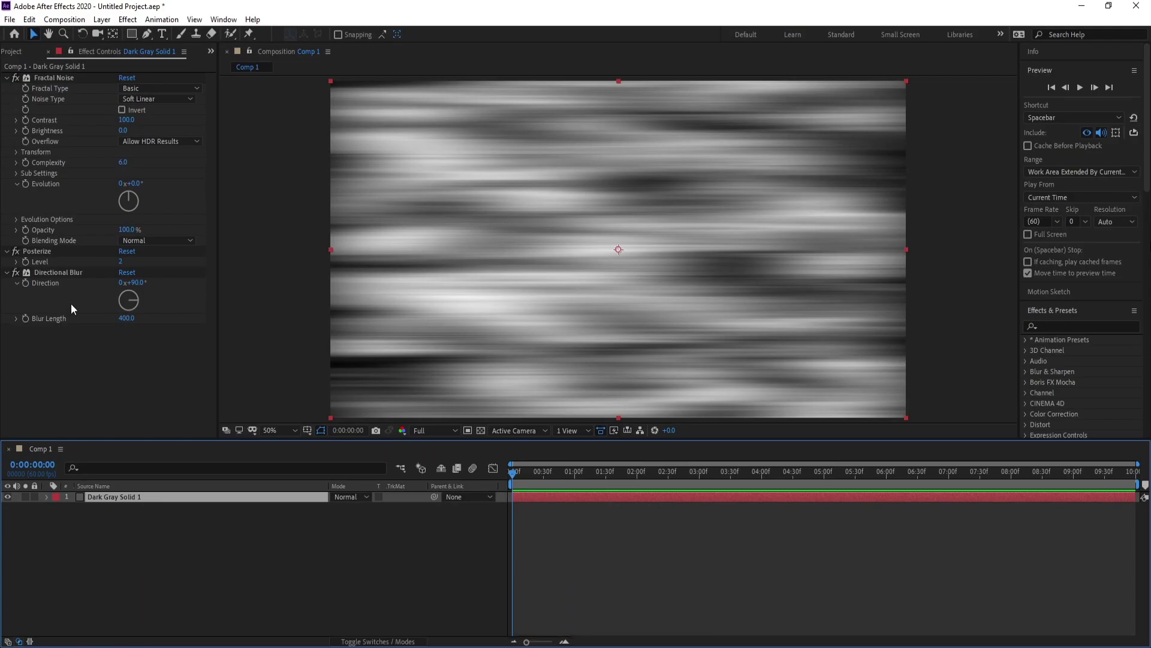
left_click(16, 152)
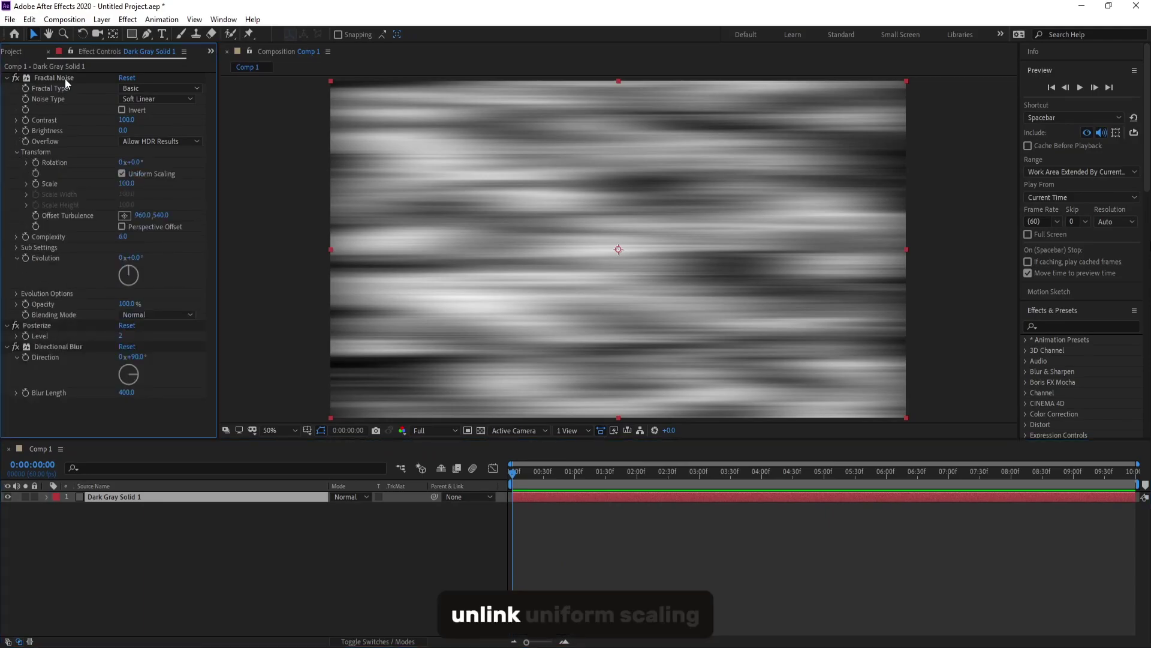
left_click(123, 174)
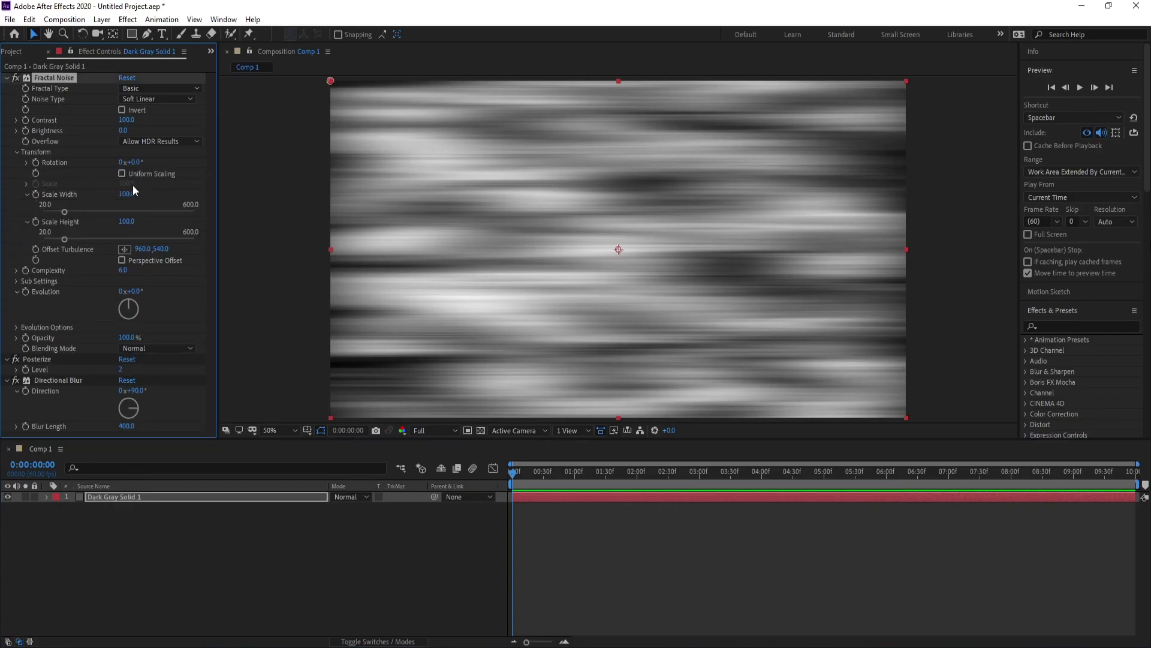
mouse_move(63, 239)
left_mouse_down()
mouse_move(38, 242)
mouse_move(76, 211)
mouse_move(117, 222)
mouse_move(100, 218)
left_mouse_up()
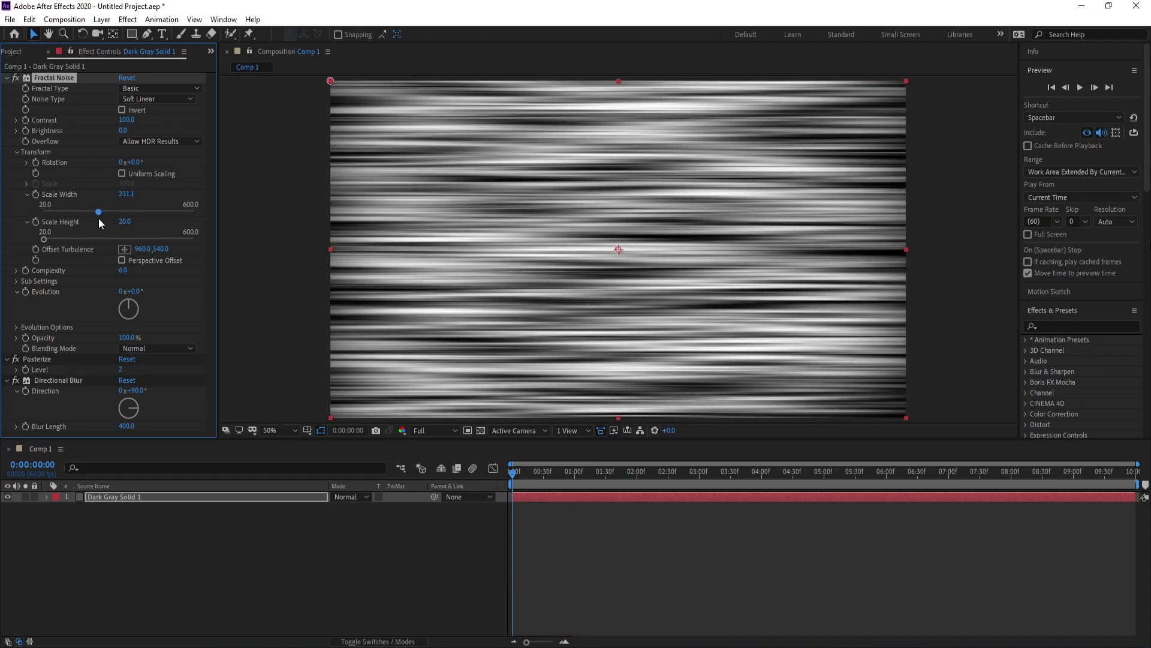
left_click(123, 193)
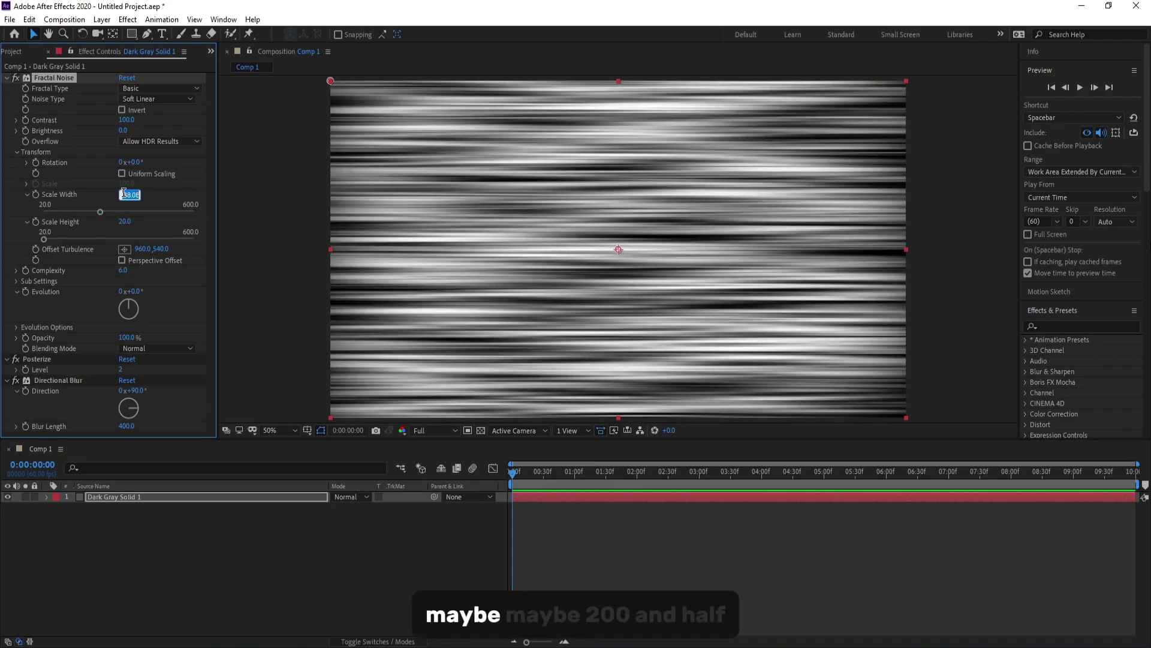
type("250")
key("Return")
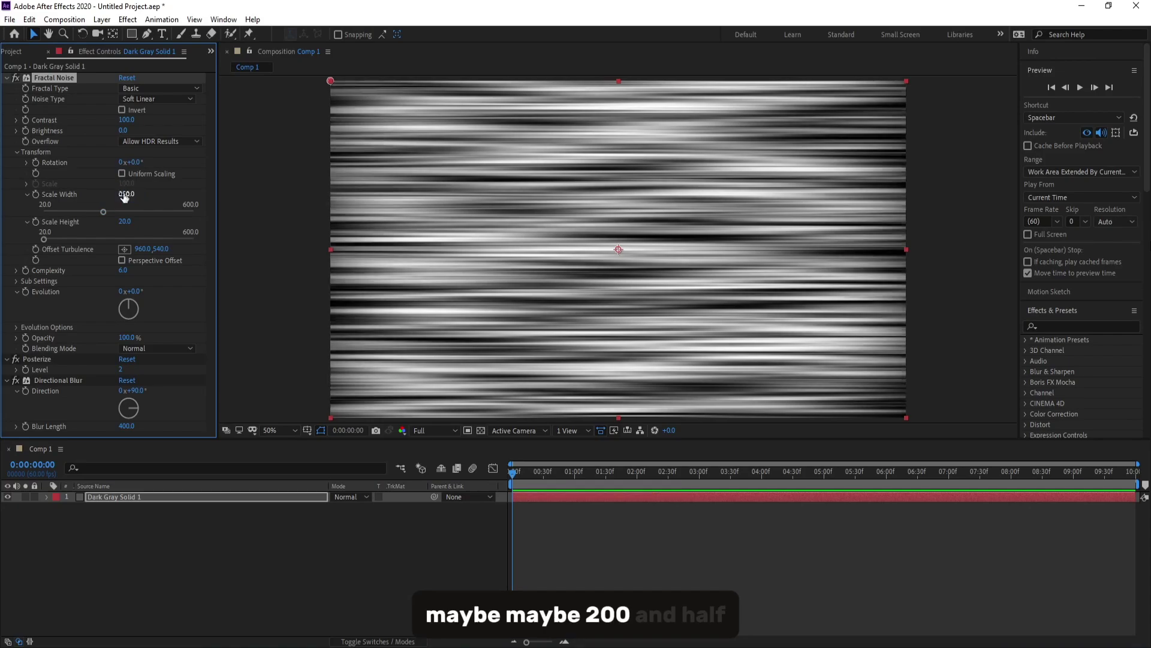
left_click_drag(532, 474, 627, 476)
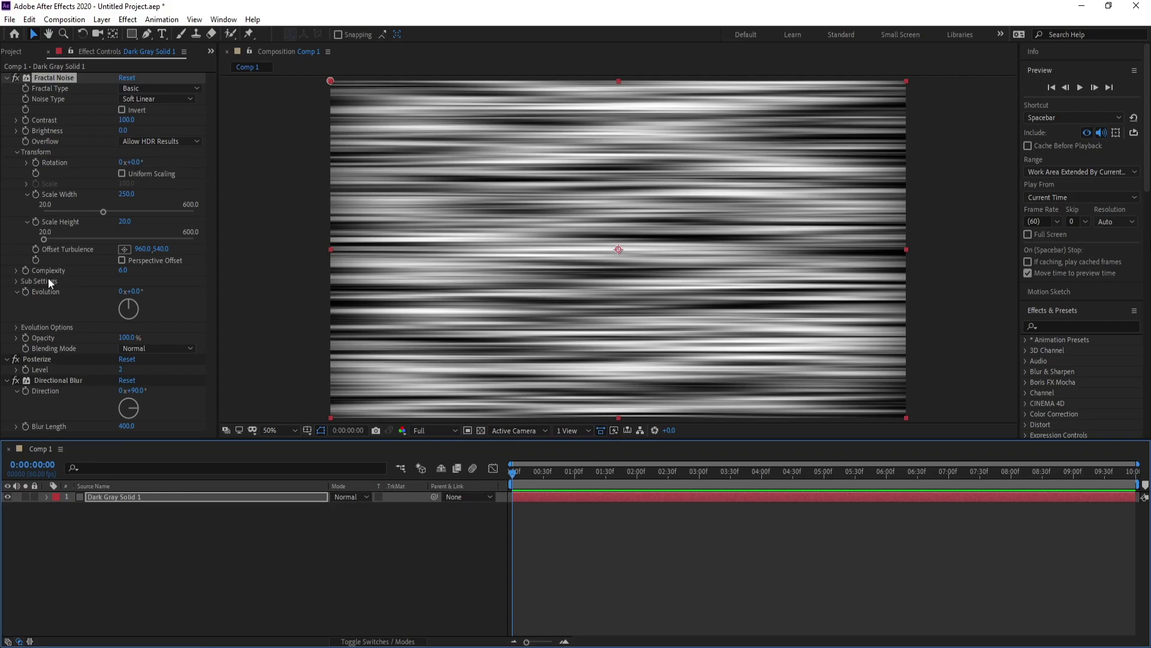
Step: Keyframe Offset Turbulence at 0s, then raise X to about 11935 at the end
left_click(35, 250)
left_click_drag(520, 484, 1135, 485)
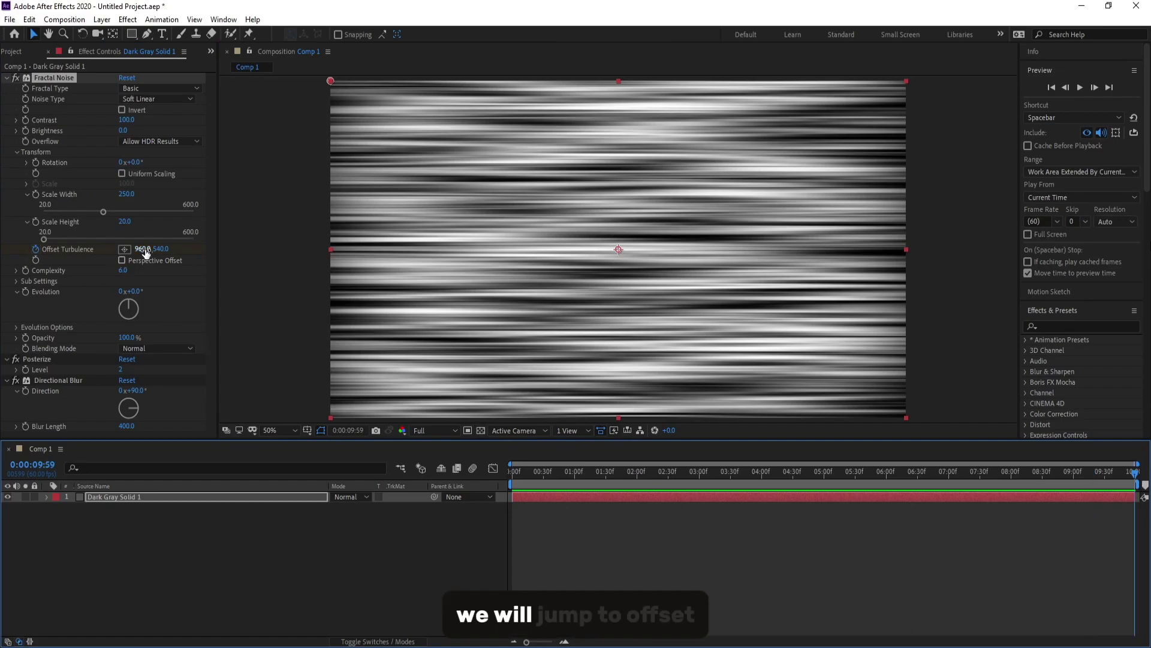
left_click_drag(145, 252, 998, 249)
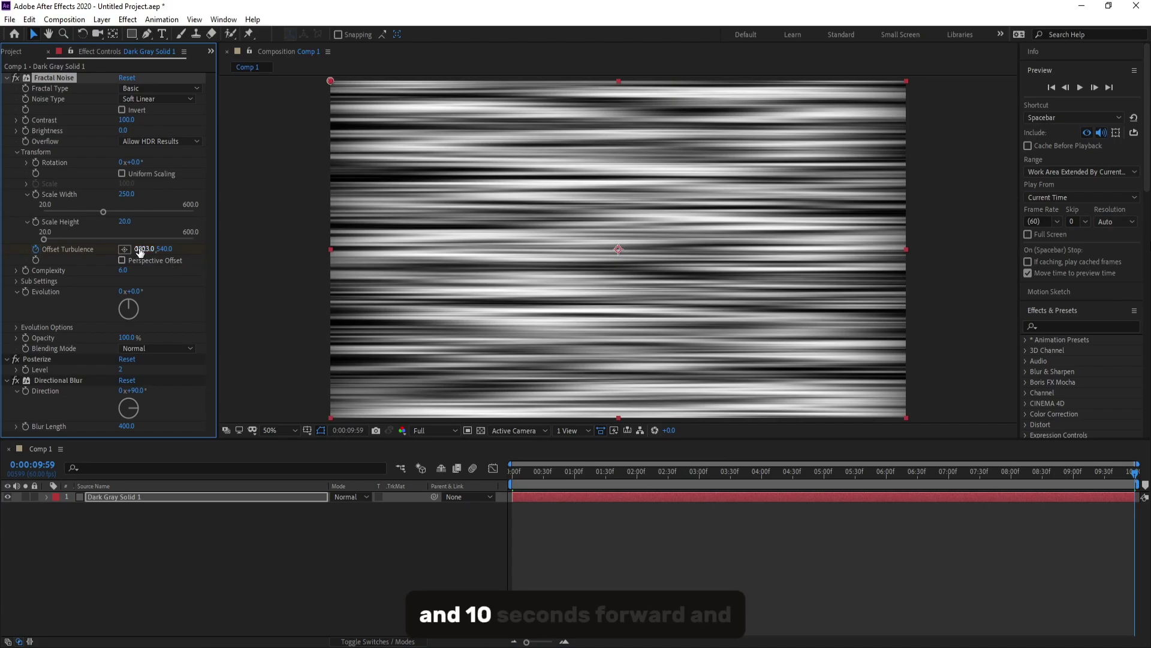
left_click_drag(139, 252, 731, 285)
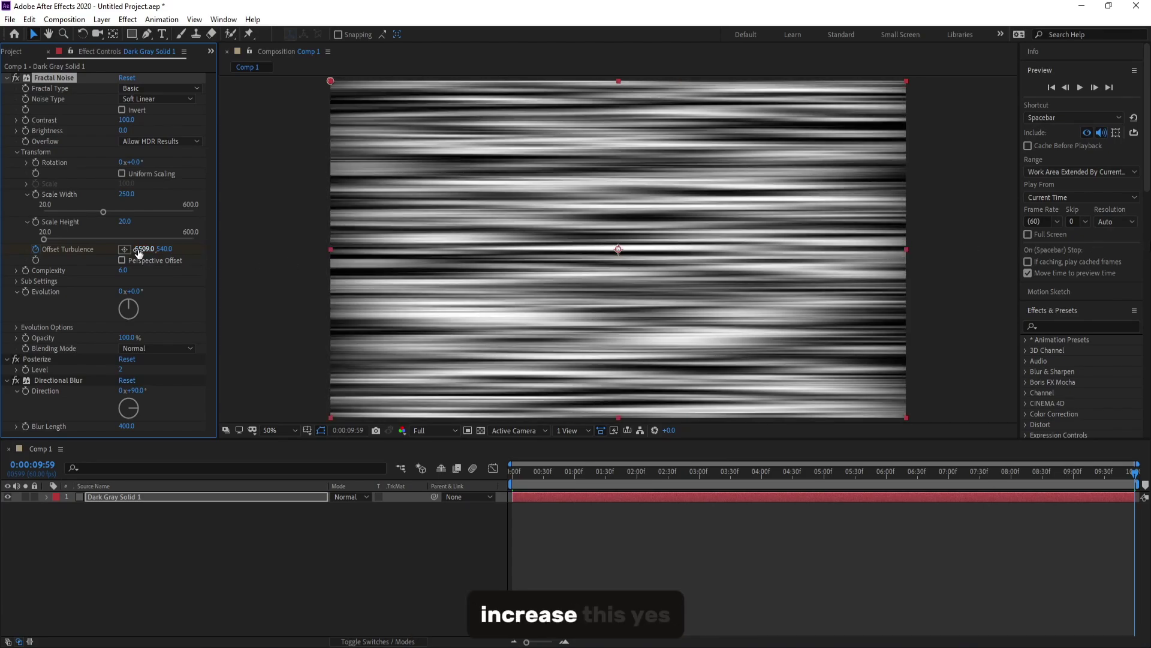
left_click_drag(139, 253, 640, 288)
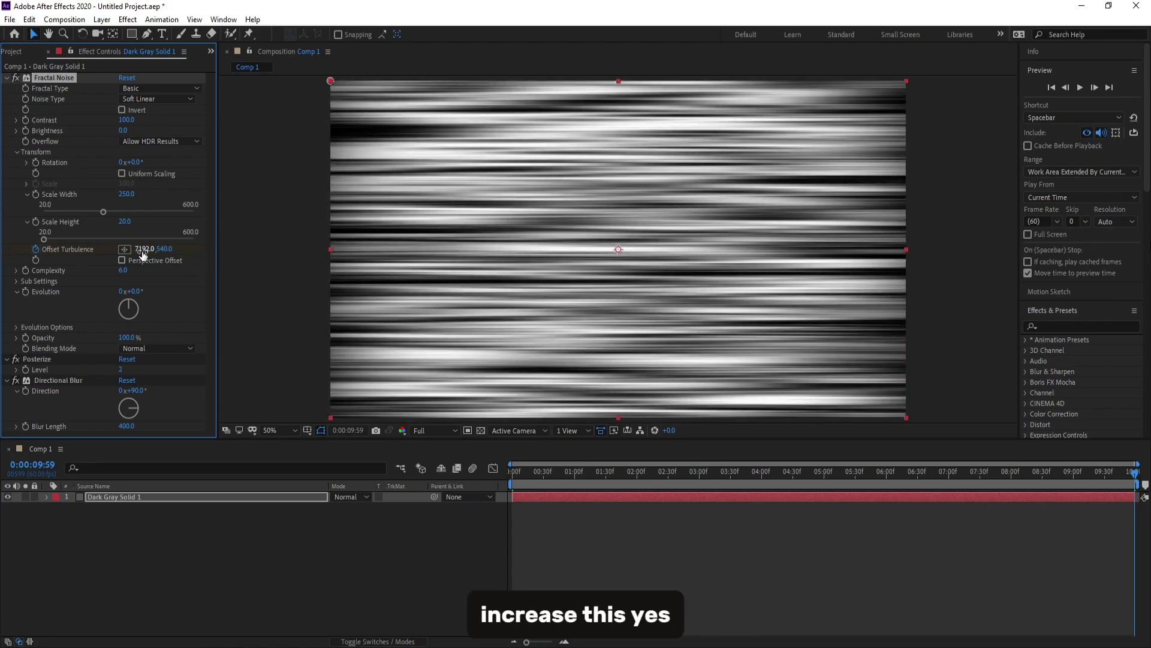
left_click_drag(143, 252, 1133, 294)
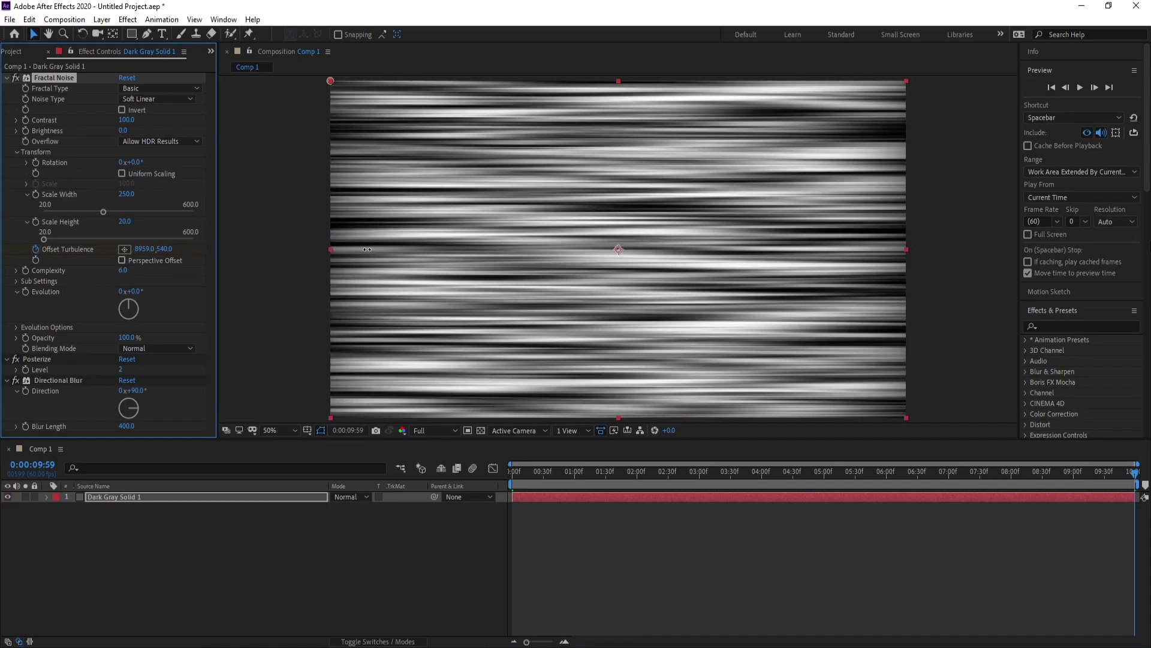
left_click_drag(367, 249, 1139, 247)
left_click_drag(147, 250, 1054, 248)
Step: Preview the drifting streaks from the start of the timeline
key("Home")
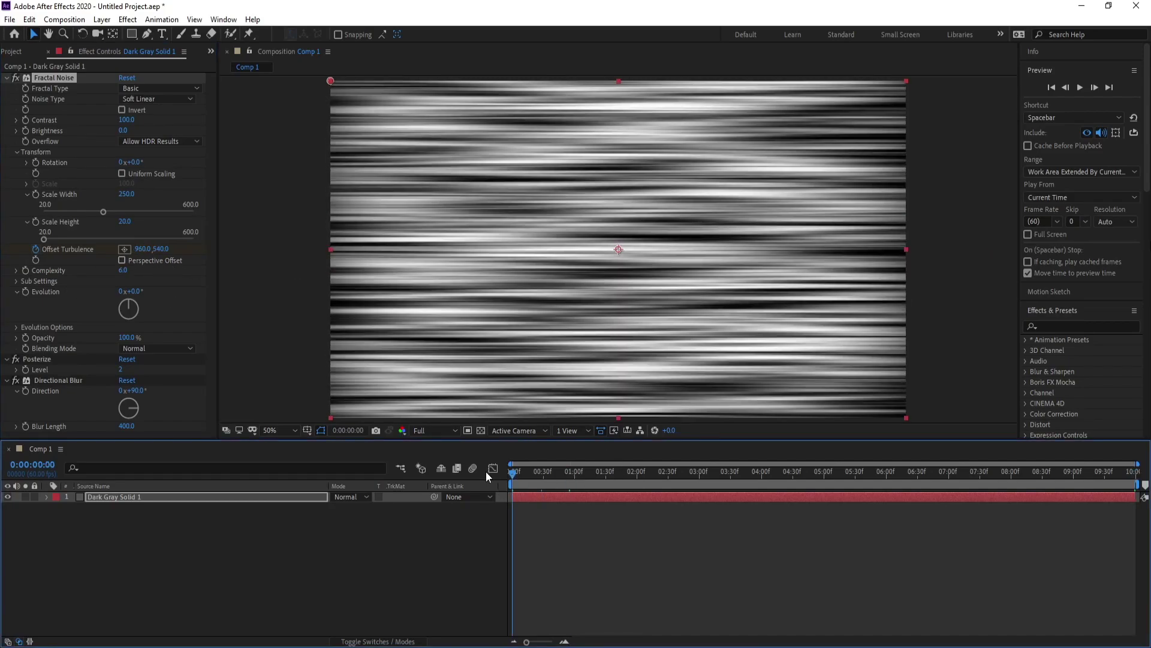
key("space")
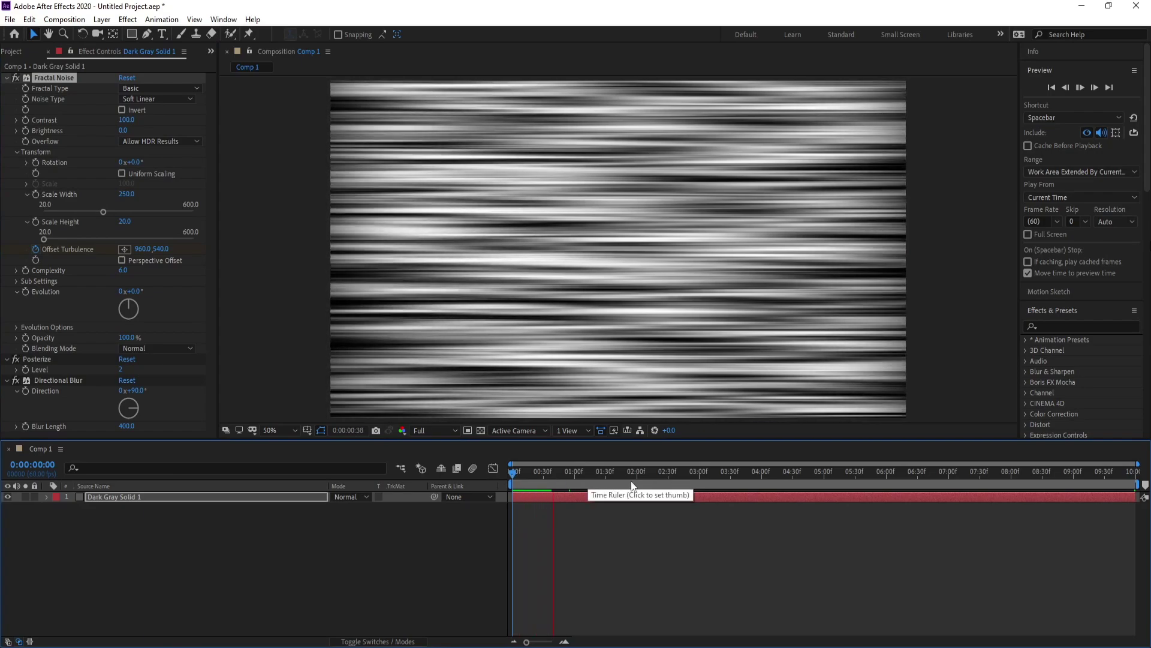
key("space")
key("space")
left_click(623, 476)
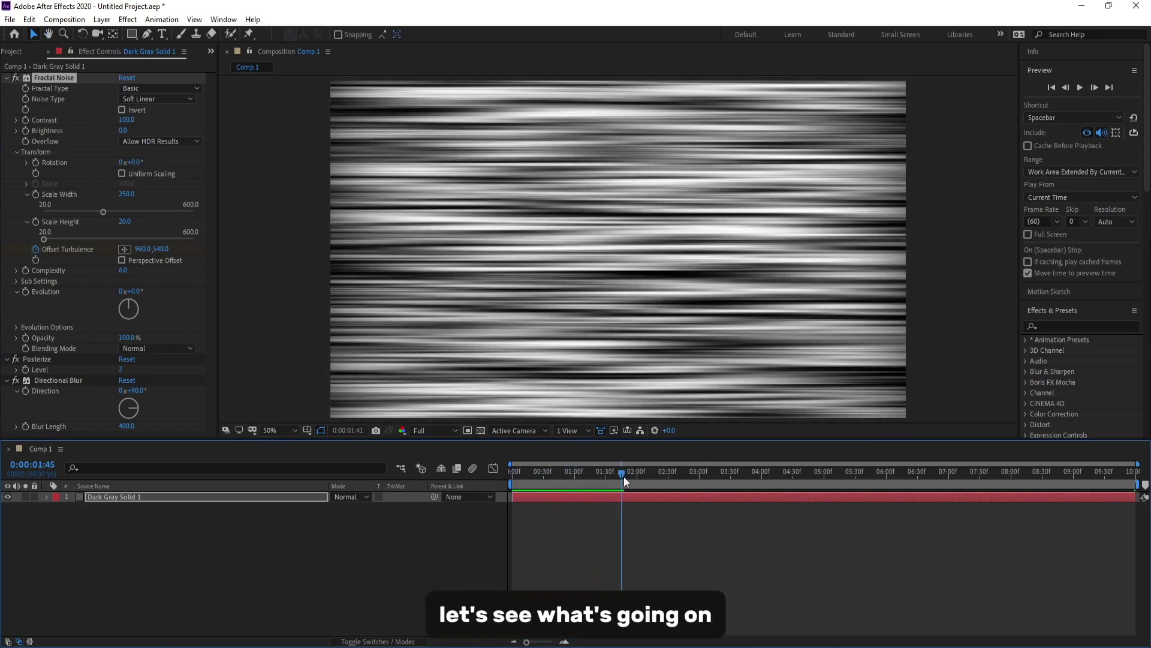
Step: Draw a narrow rectangular mask across the centre of Dark Gray Solid 1
key("Home")
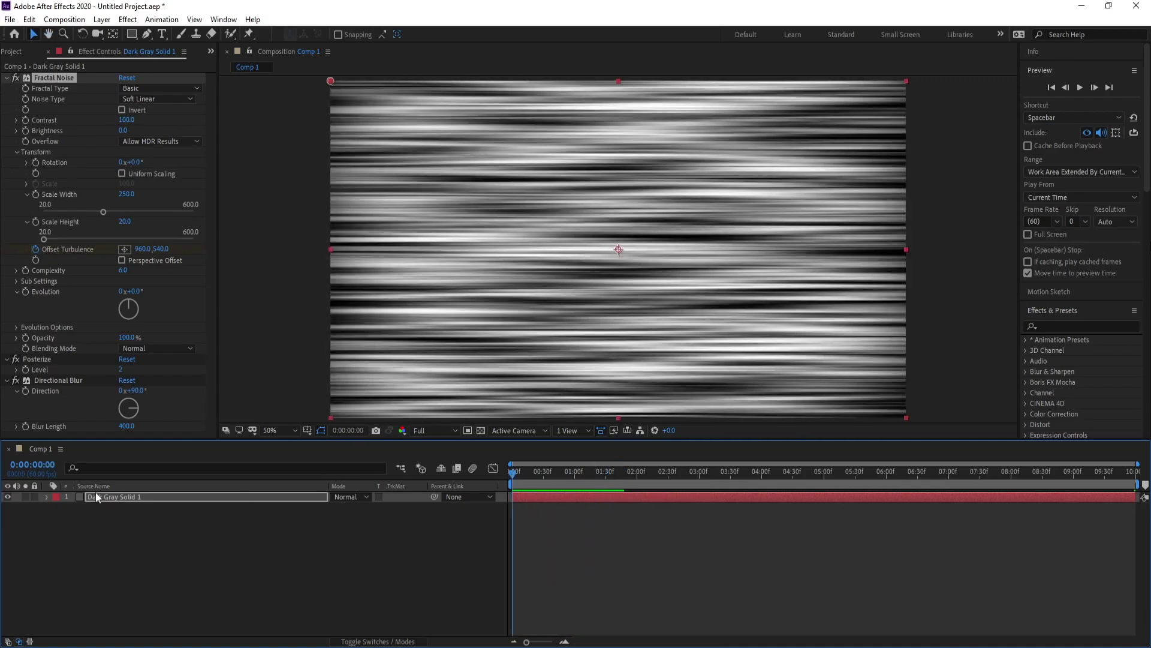
left_click(98, 495)
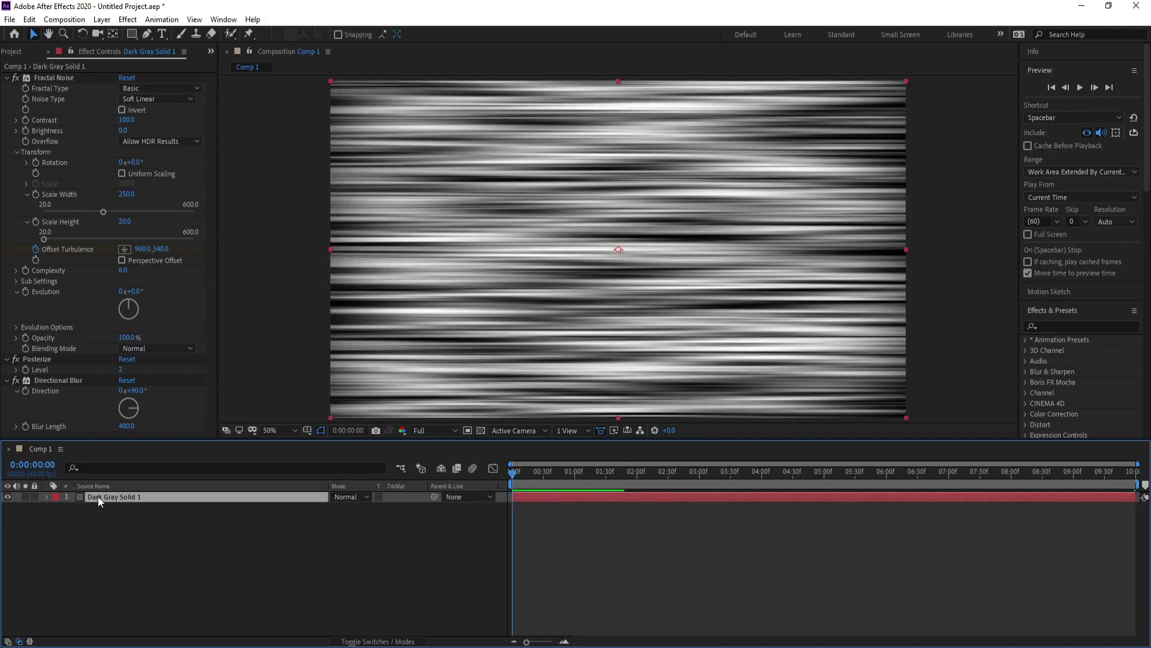
left_click(132, 33)
left_click_drag(732, 222, 498, 279)
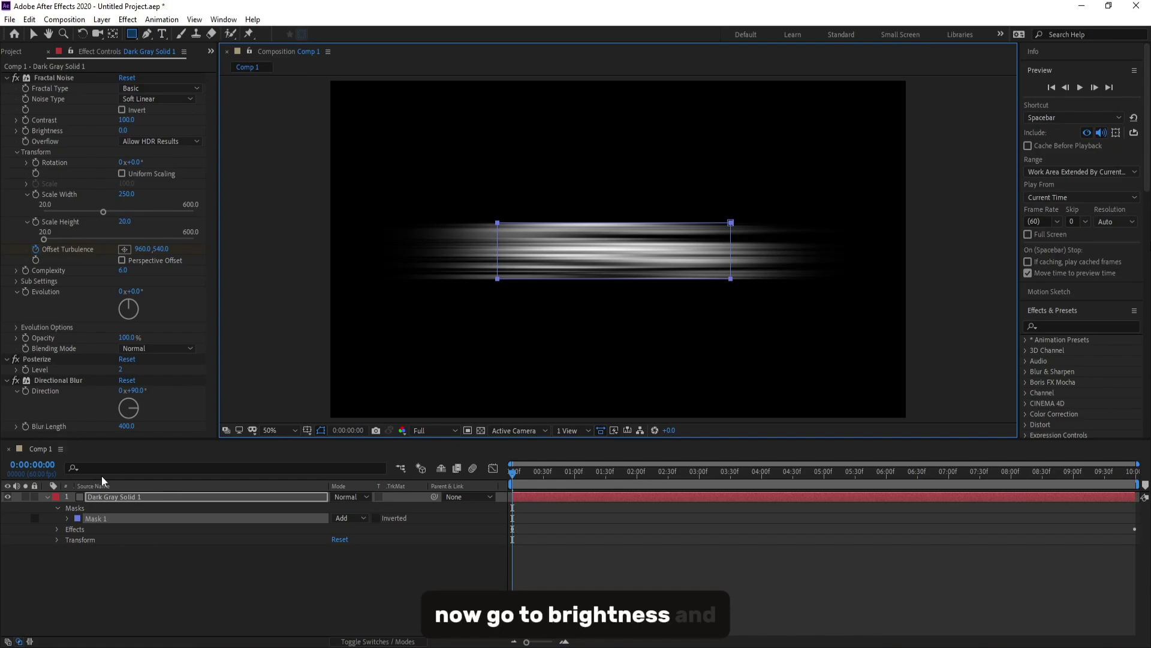
Step: Set Fractal Noise Contrast to 124 and Brightness to -13, then collapse the layer properties
left_click(120, 497)
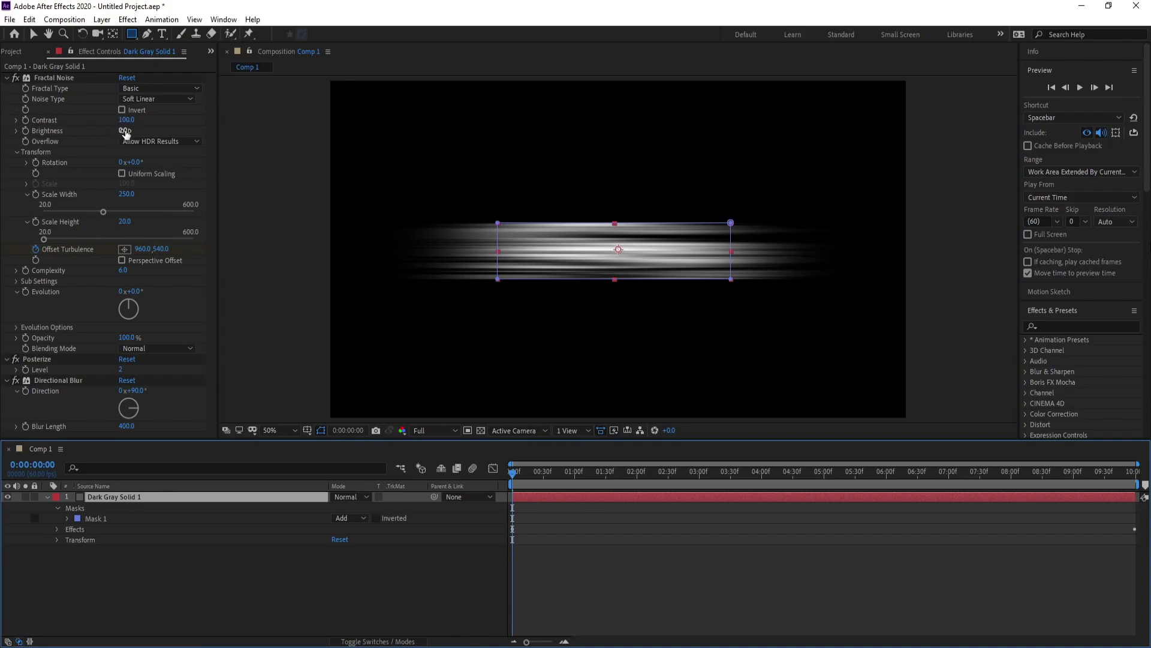
mouse_move(125, 132)
left_mouse_down()
mouse_move(105, 133)
mouse_move(145, 123)
mouse_move(121, 132)
left_mouse_up()
left_click(127, 498)
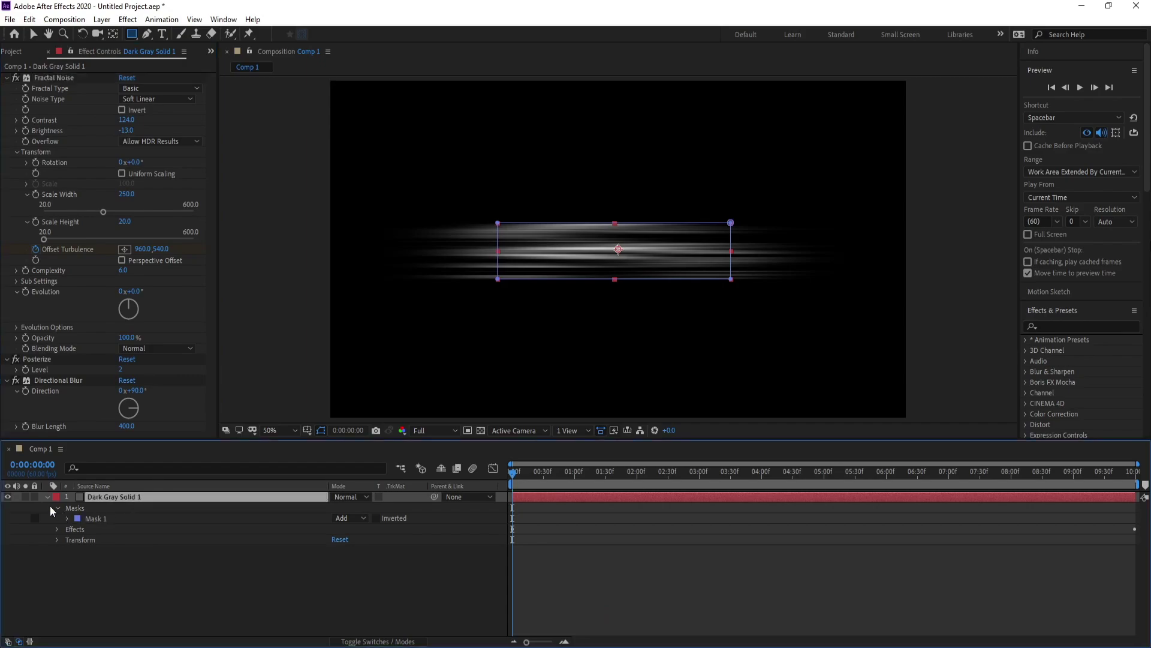
left_click(47, 497)
left_click(114, 533)
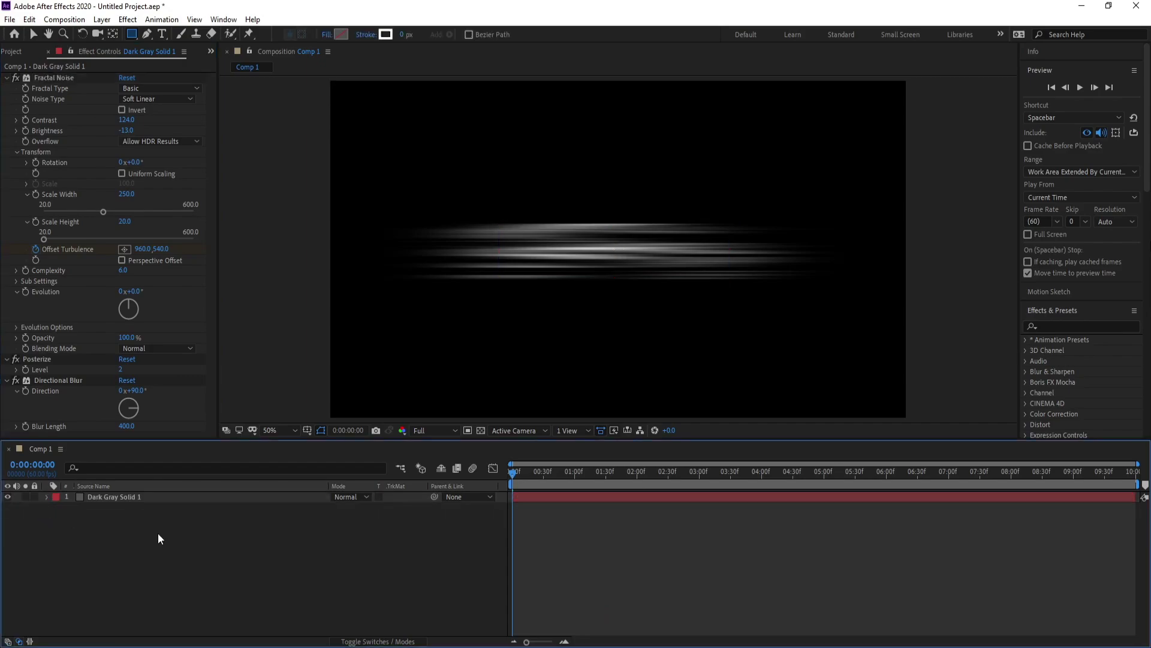
left_click(102, 498)
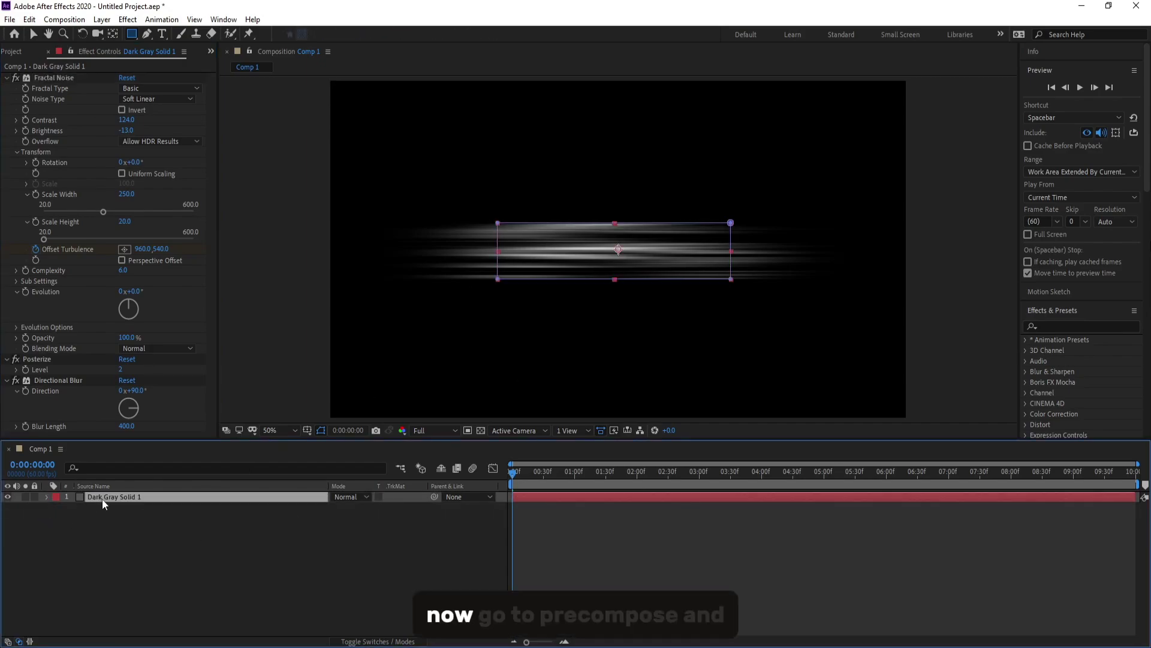
Step: Pre-compose Dark Gray Solid 1 under the default name Dark Gray Solid 1 Comp 1
right_click(103, 498)
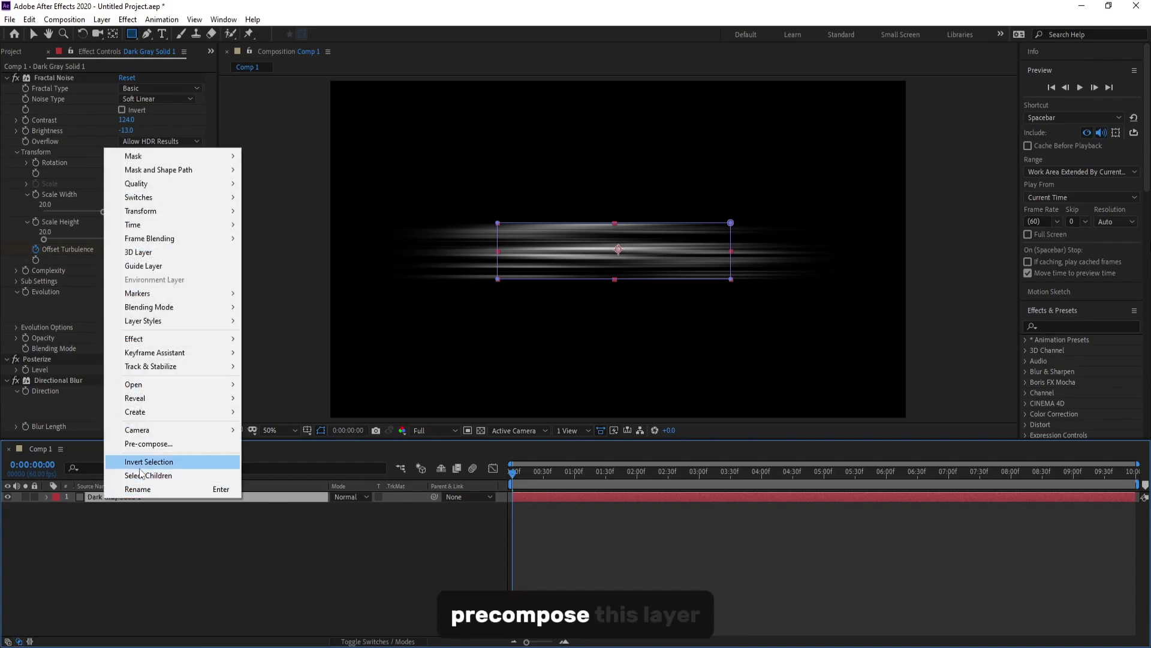
left_click(147, 445)
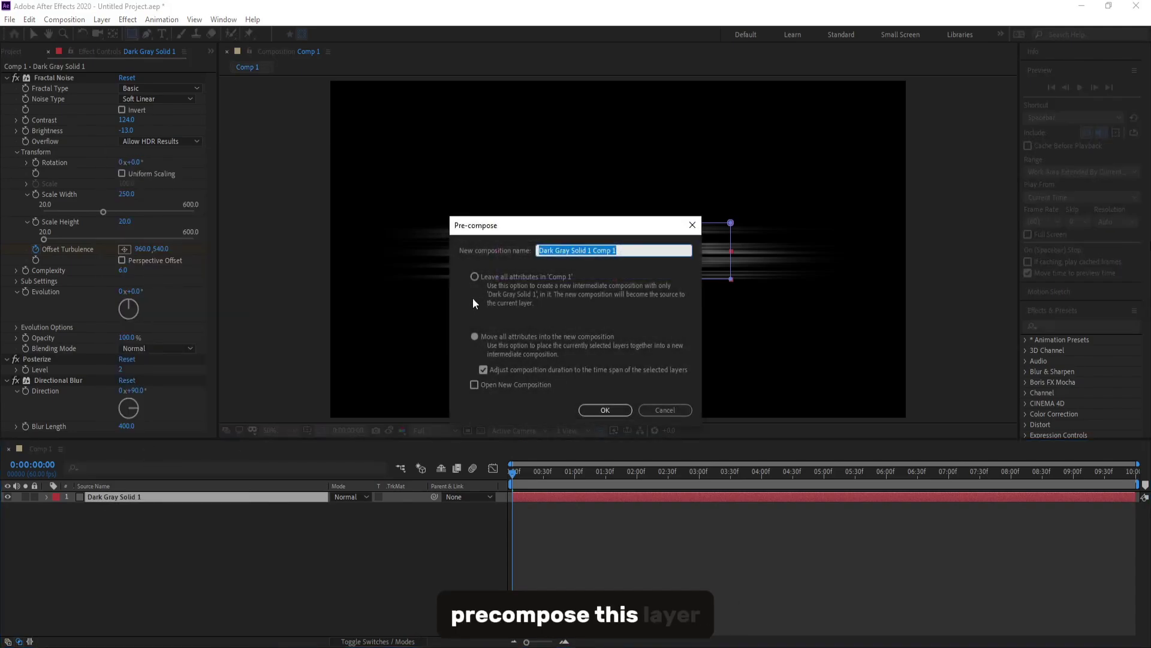
left_click(605, 411)
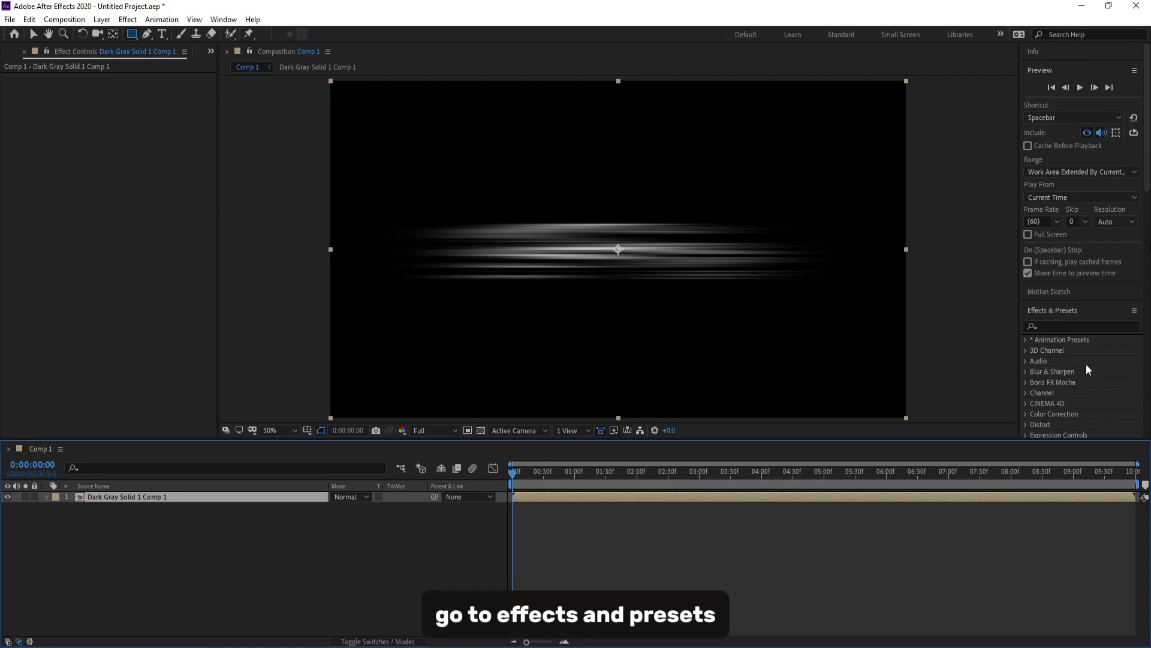
Step: Apply Polar Coordinates to the precomp with Rect to Polar at 100% Interpolation
left_click(1064, 325)
type("polar")
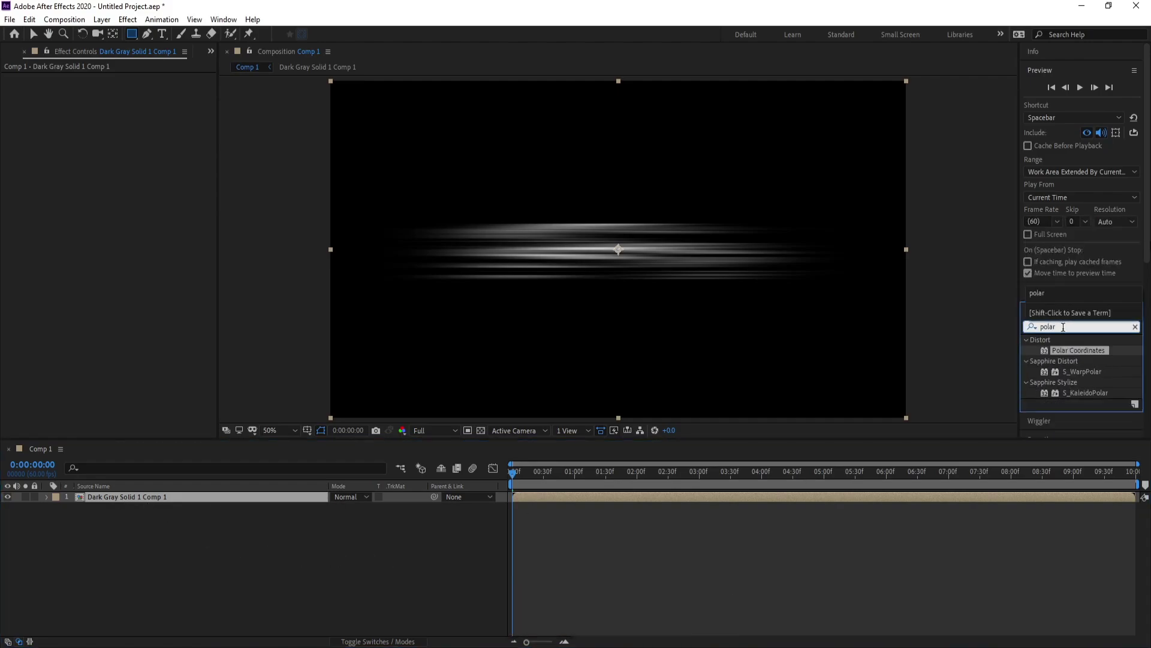
double_click(1072, 351)
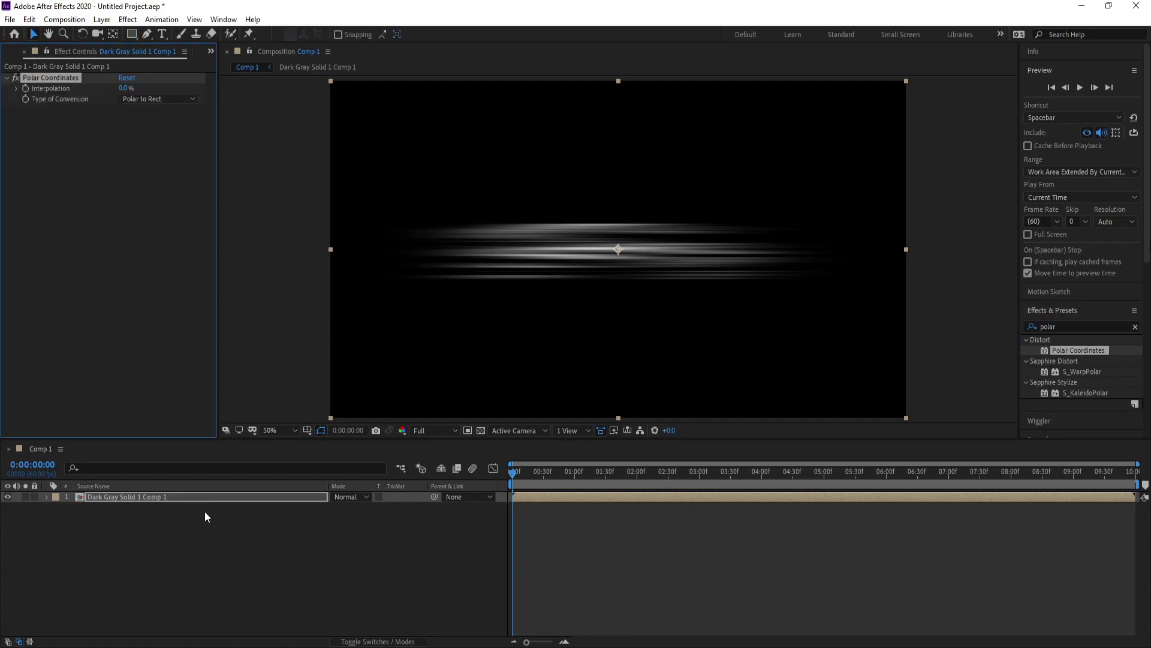
left_click(142, 99)
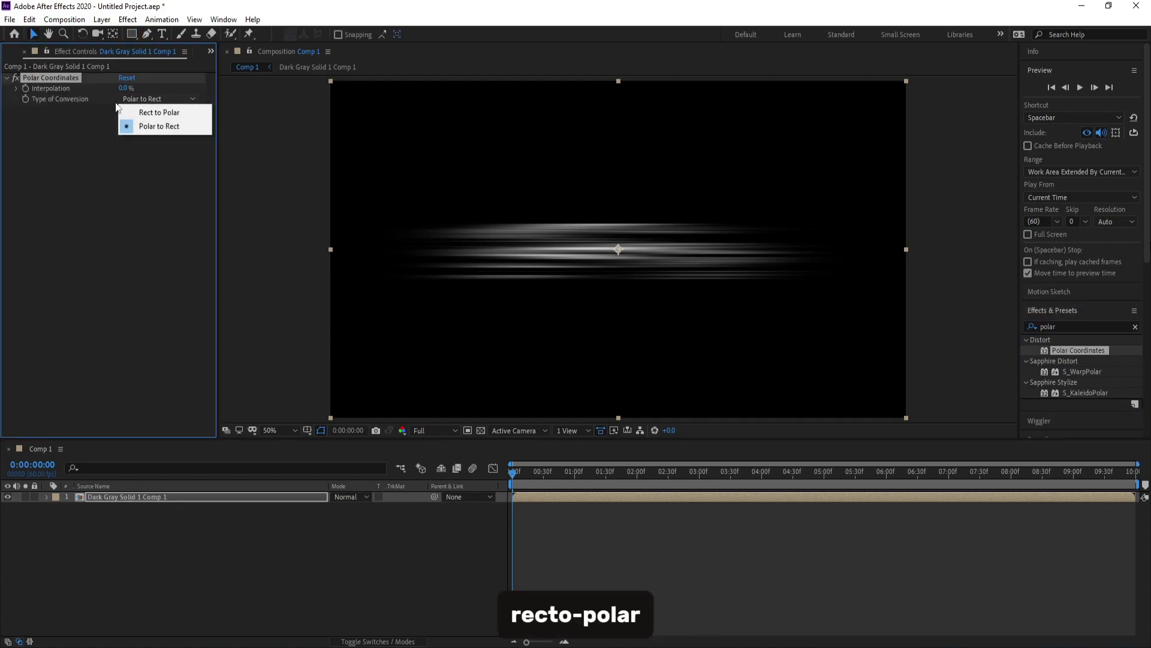
left_click(165, 113)
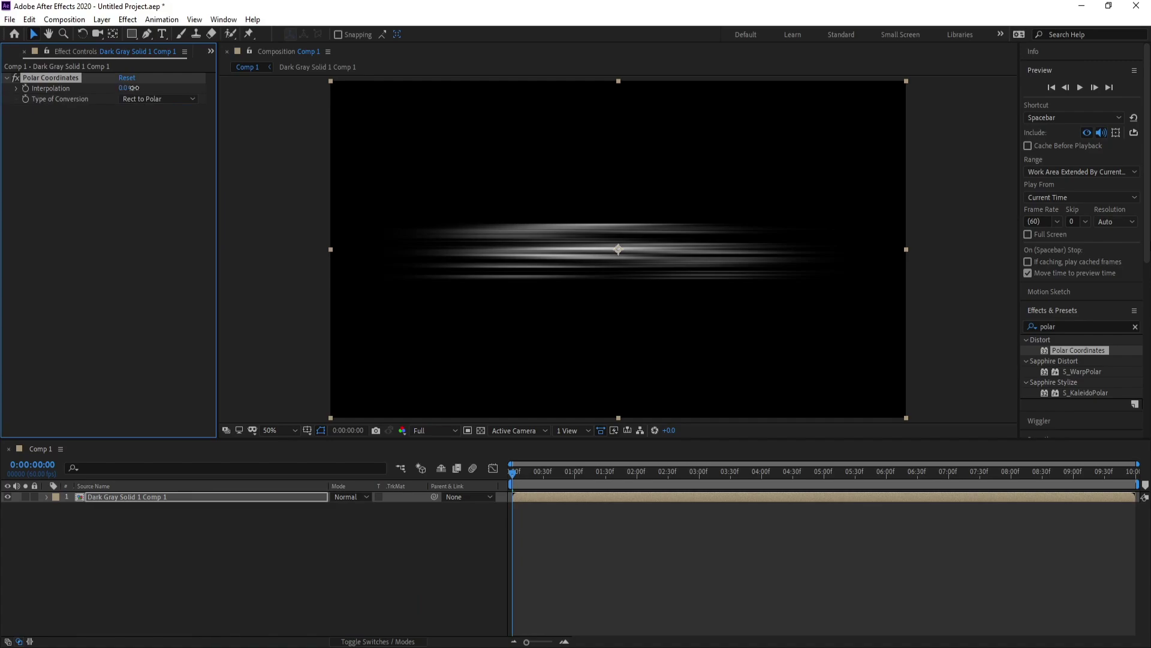
left_click_drag(138, 88, 207, 88)
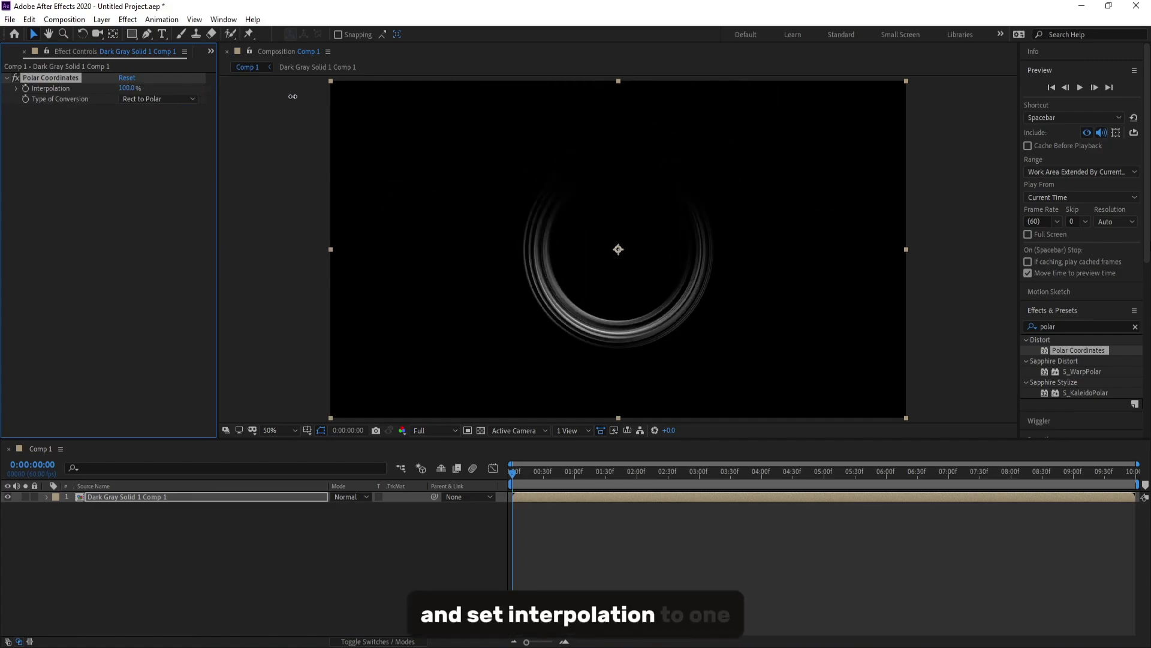
left_click(117, 497)
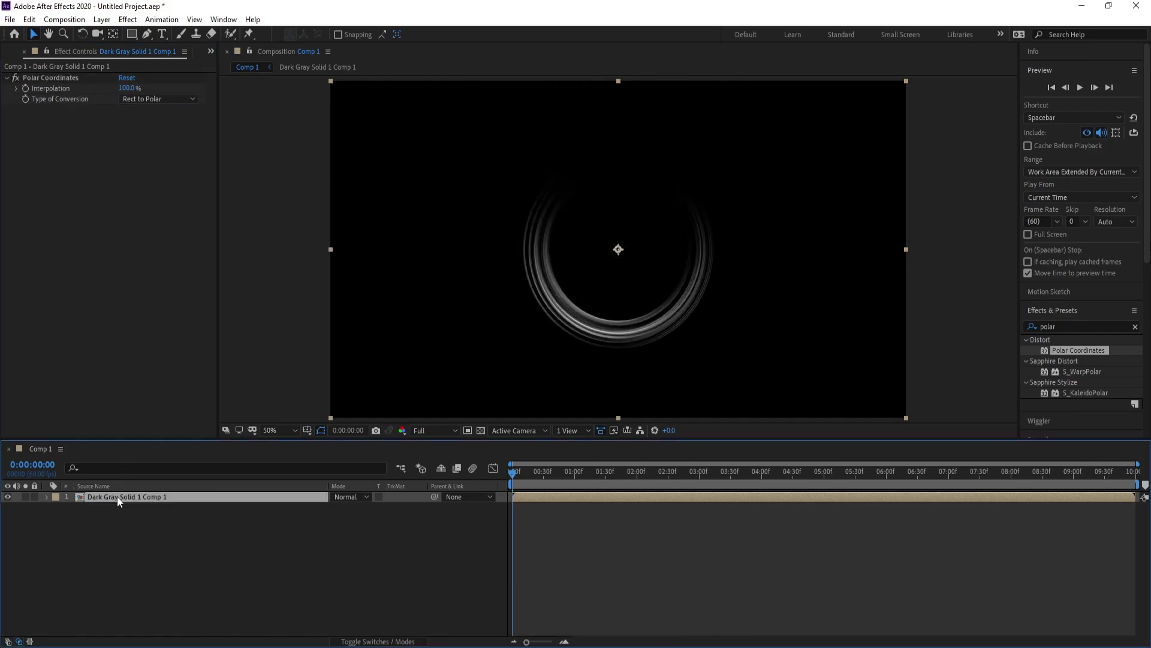
left_click(250, 50)
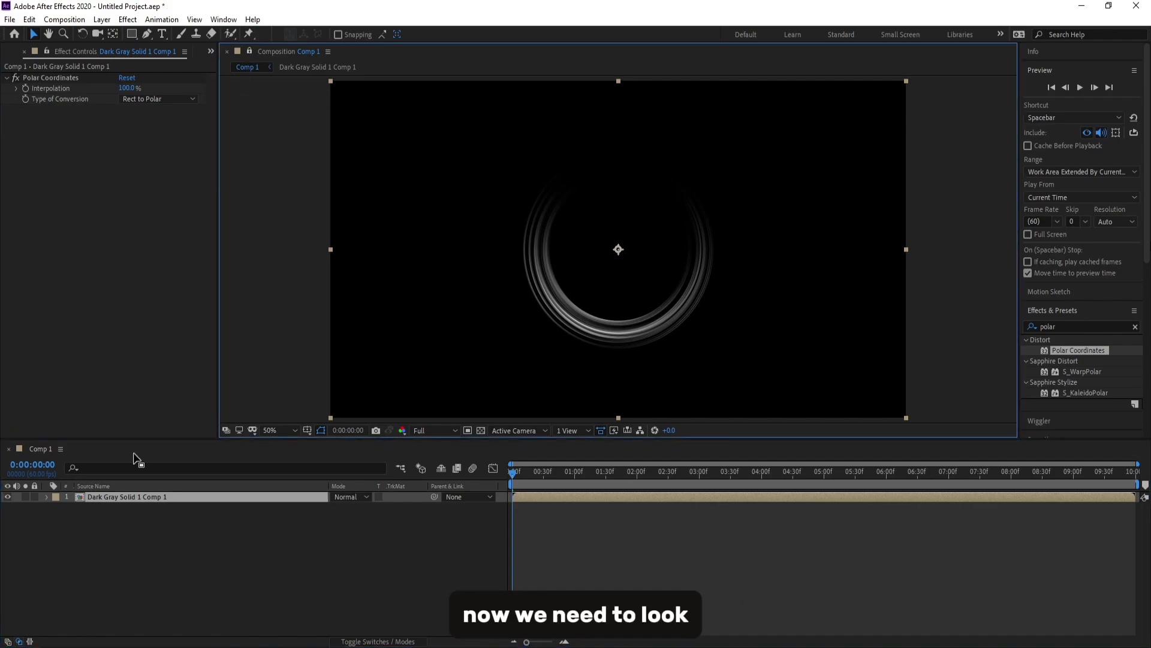
Step: Open the precomp beside Comp 1 and pull the streak layer's left and right edges inward
double_click(106, 500)
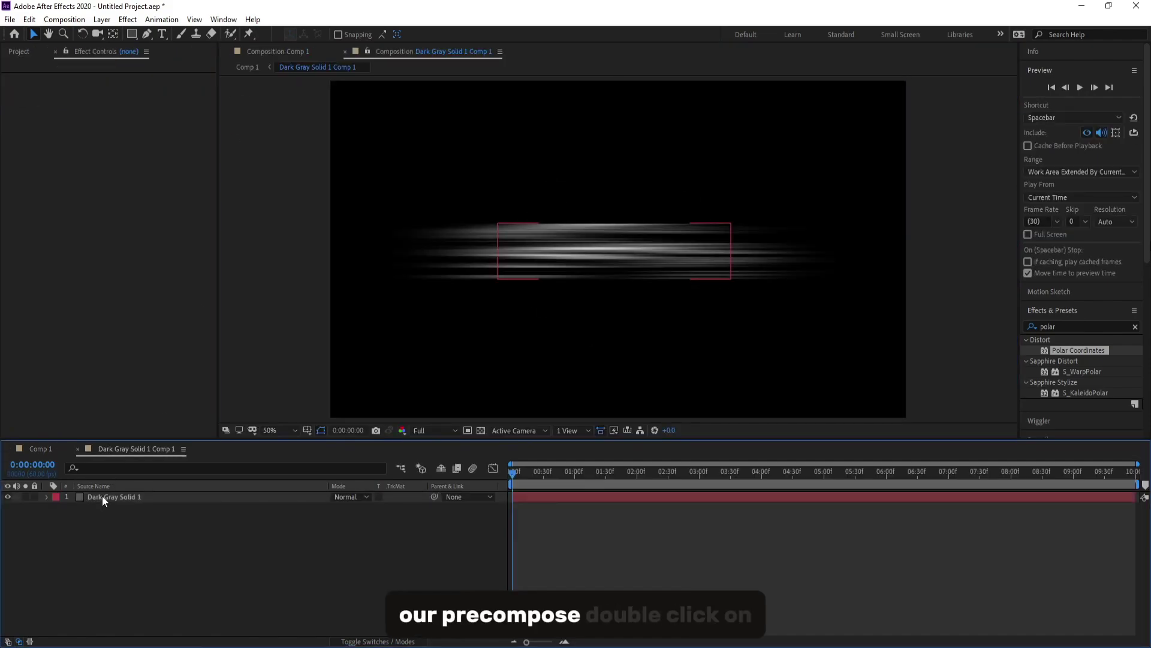
left_click_drag(389, 52, 997, 187)
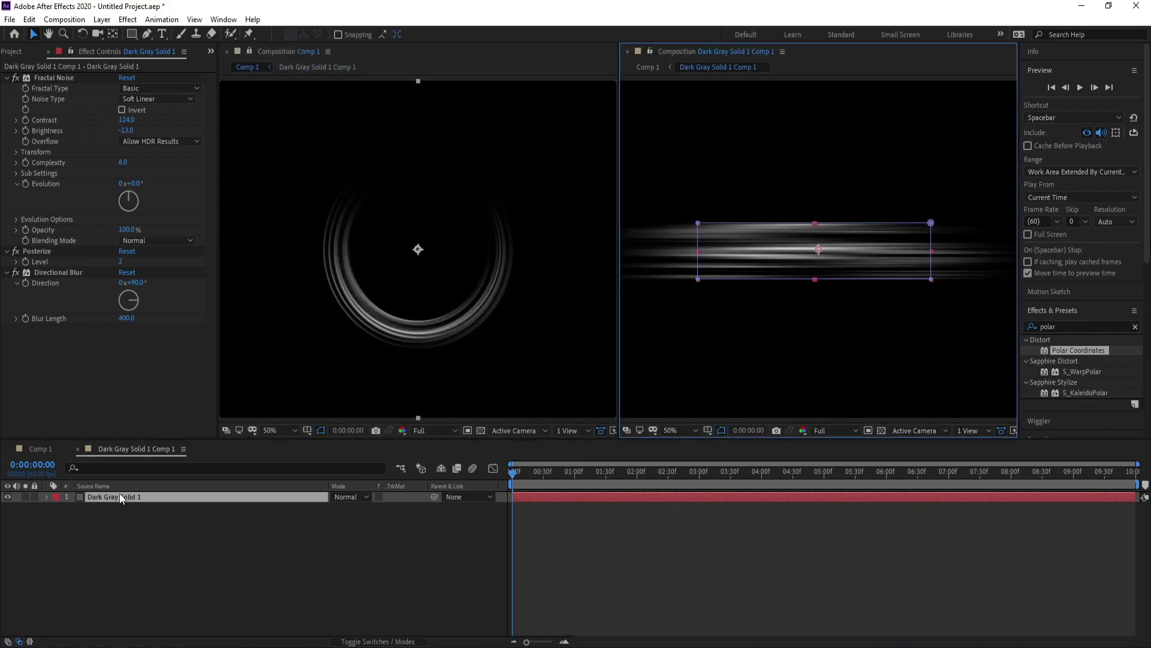
left_click(933, 224)
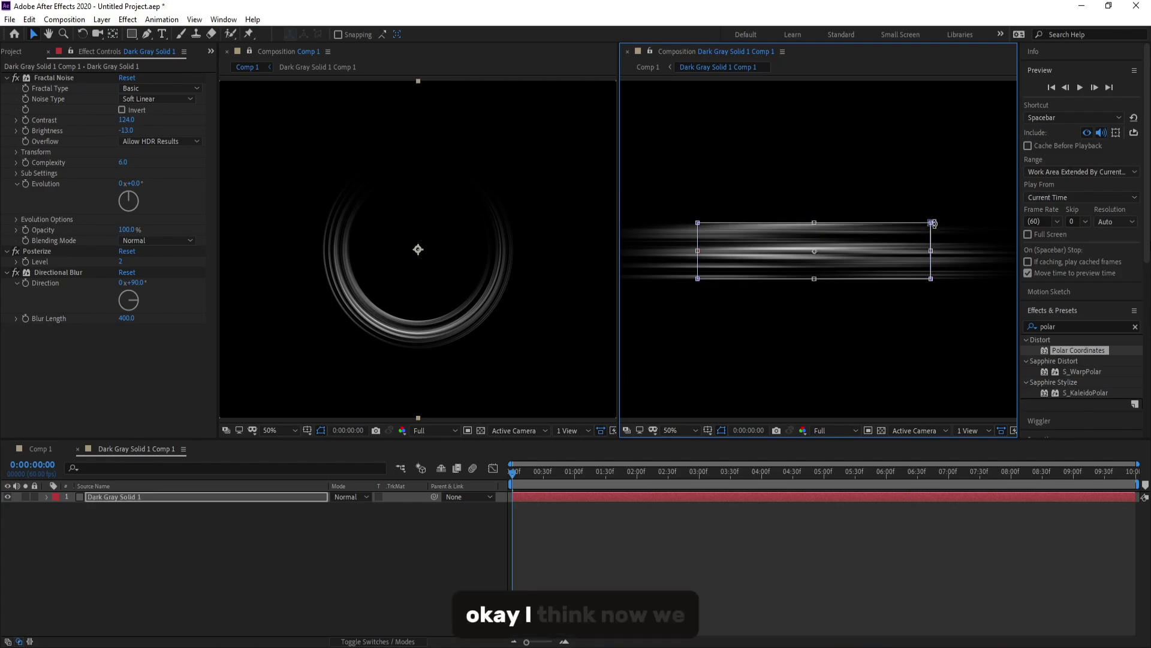
left_click_drag(931, 252, 903, 254)
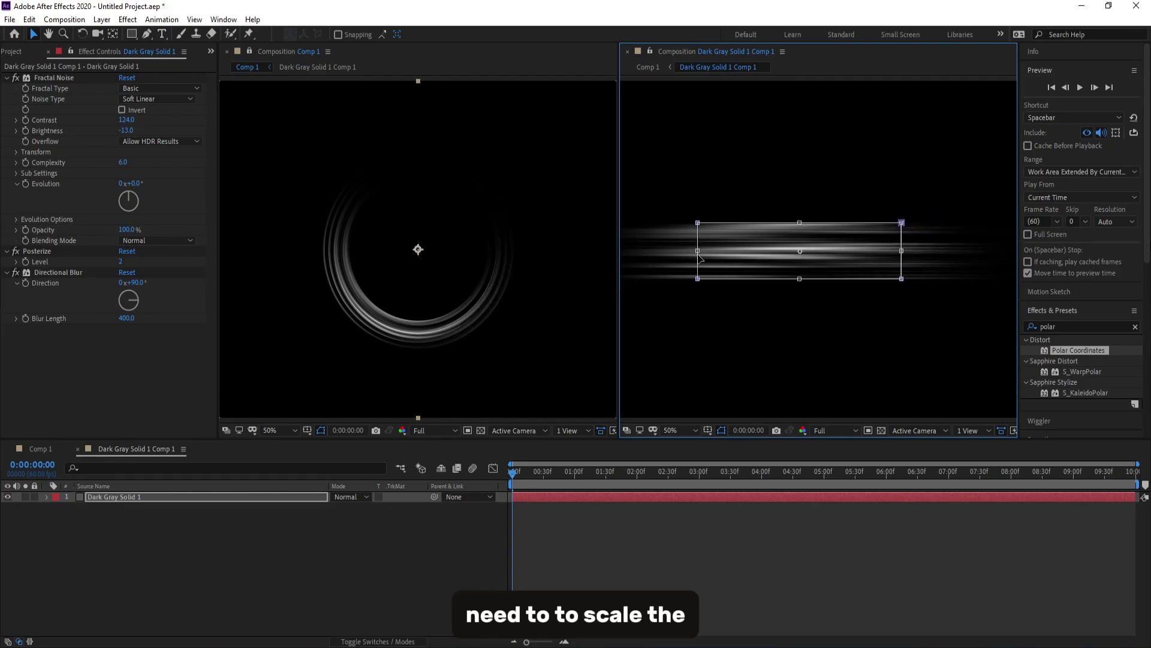
left_click_drag(696, 249, 741, 256)
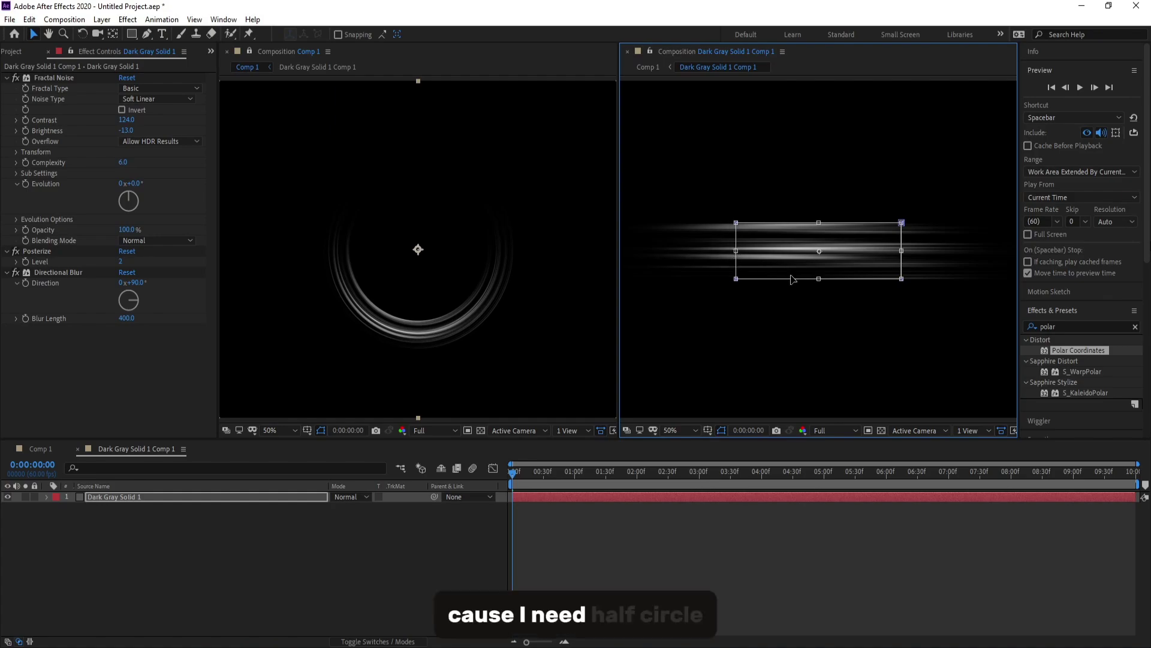
Step: Close the precomp viewer and return to the Comp 1 timeline
left_click(628, 52)
left_click(117, 498)
left_click(45, 448)
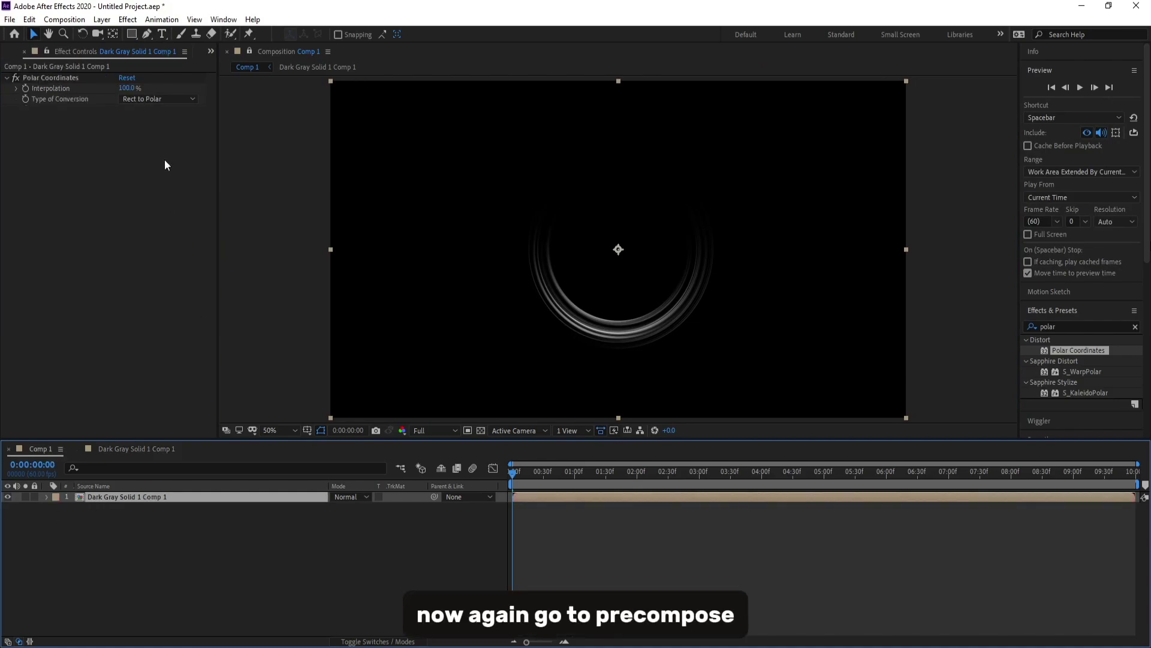
Step: Apply a Tint effect to the arc layer, mapping white to purple #4E00FF
left_click(127, 19)
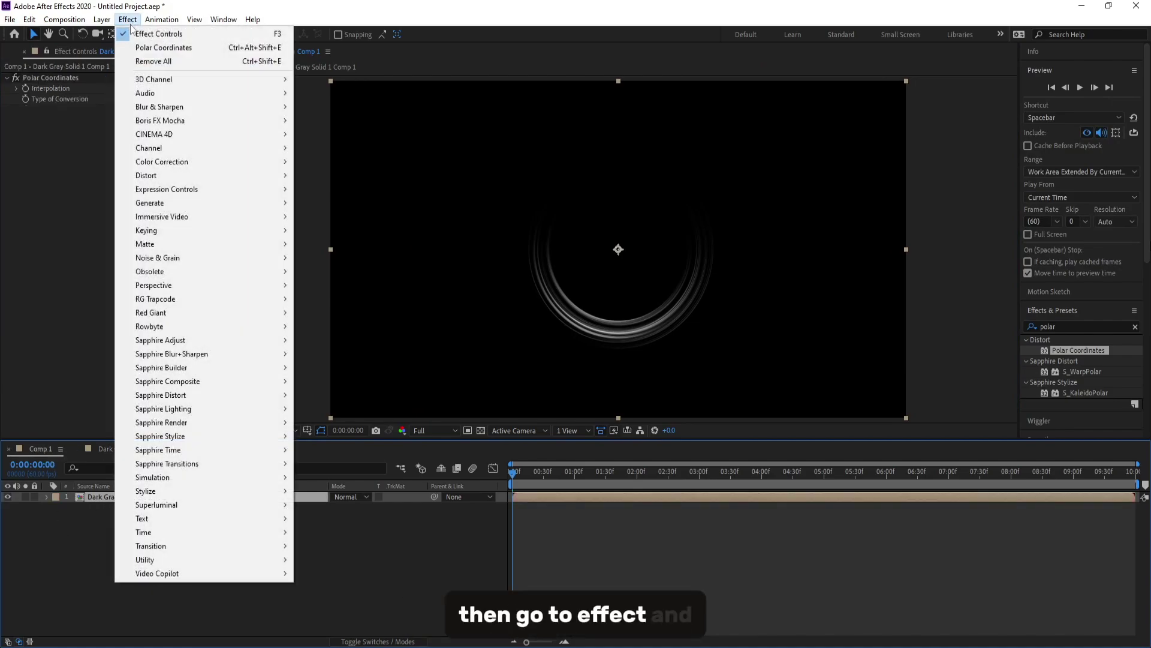
mouse_move(207, 163)
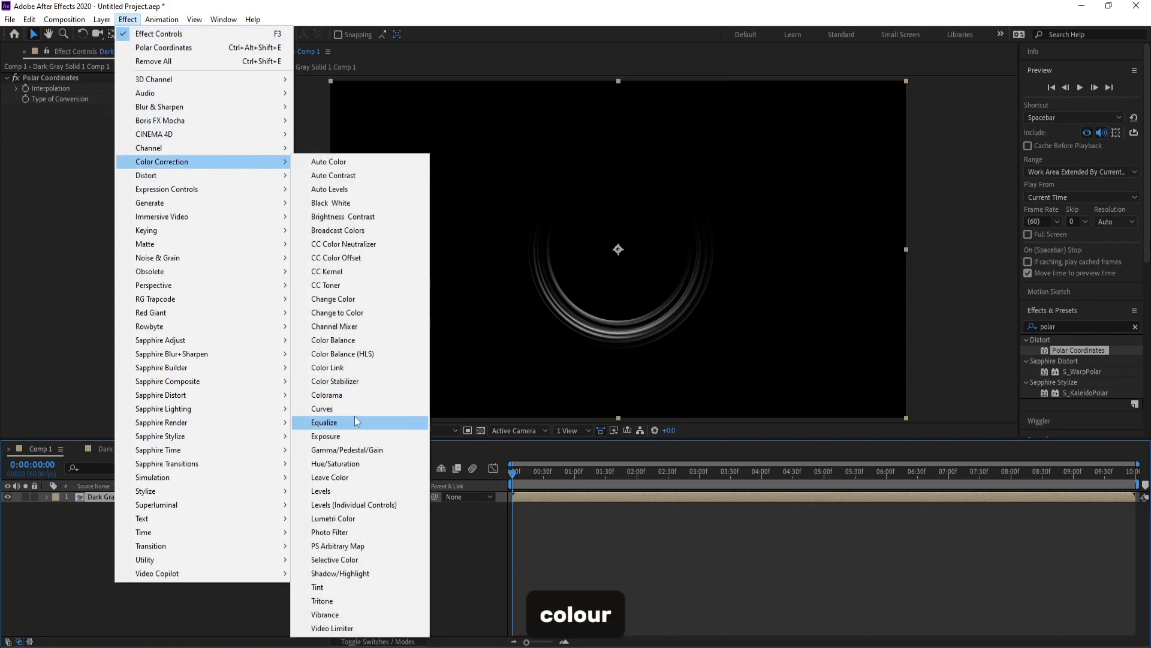
left_click(357, 587)
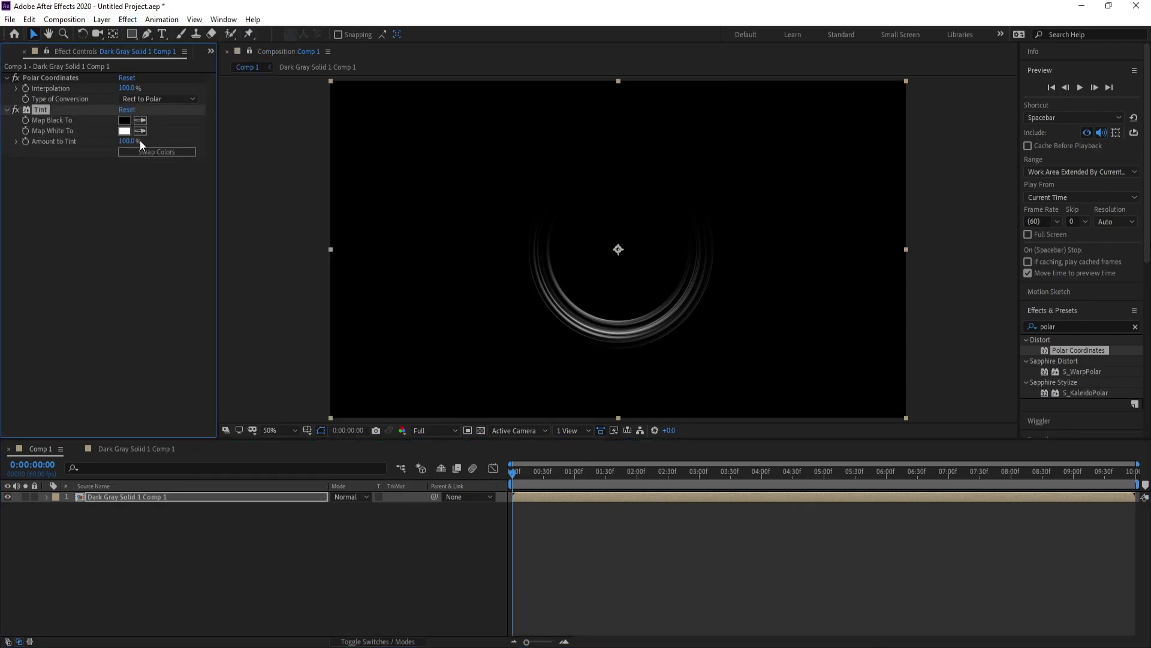
left_click(124, 131)
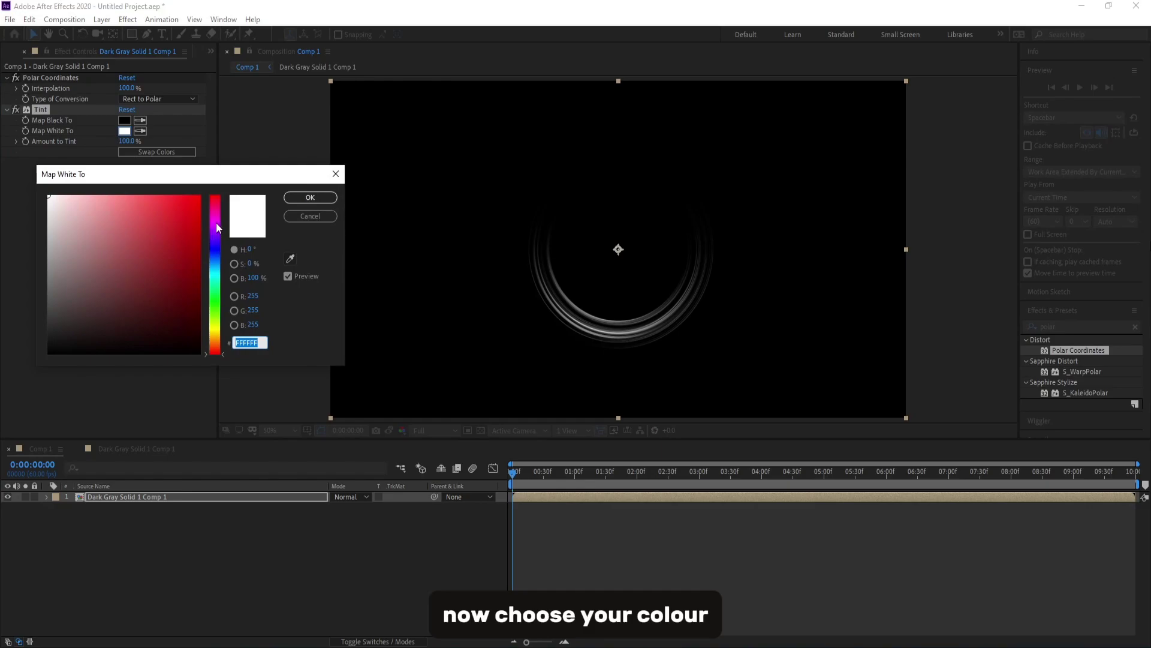
mouse_move(217, 228)
left_mouse_down()
mouse_move(217, 238)
mouse_move(200, 196)
left_mouse_up()
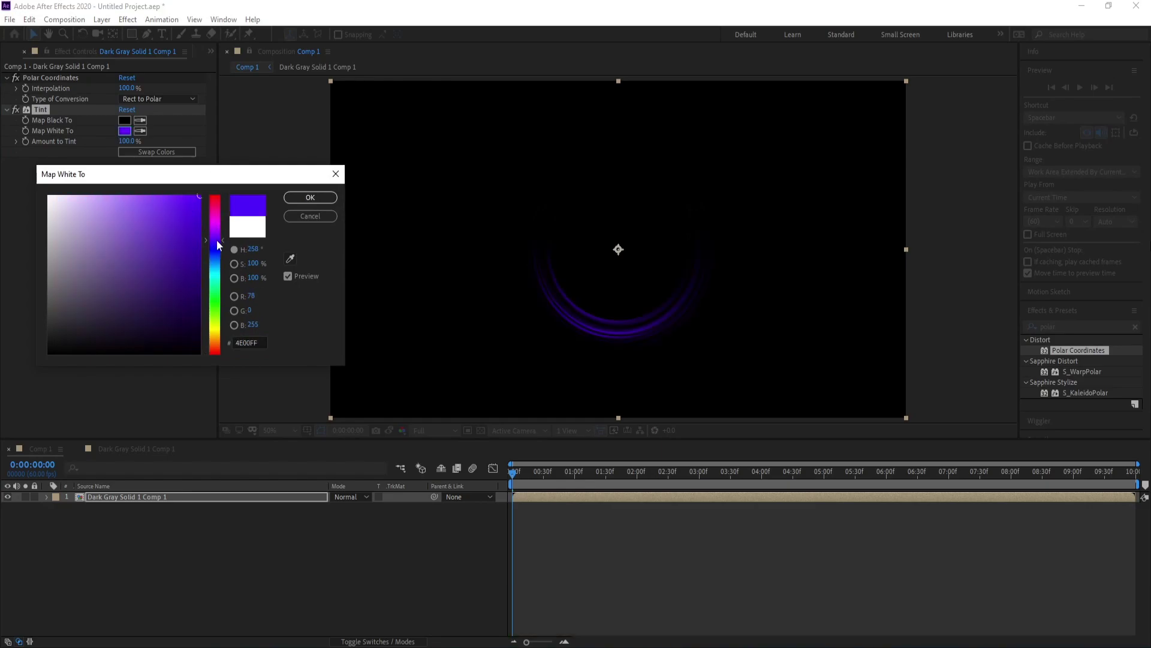
left_click(310, 198)
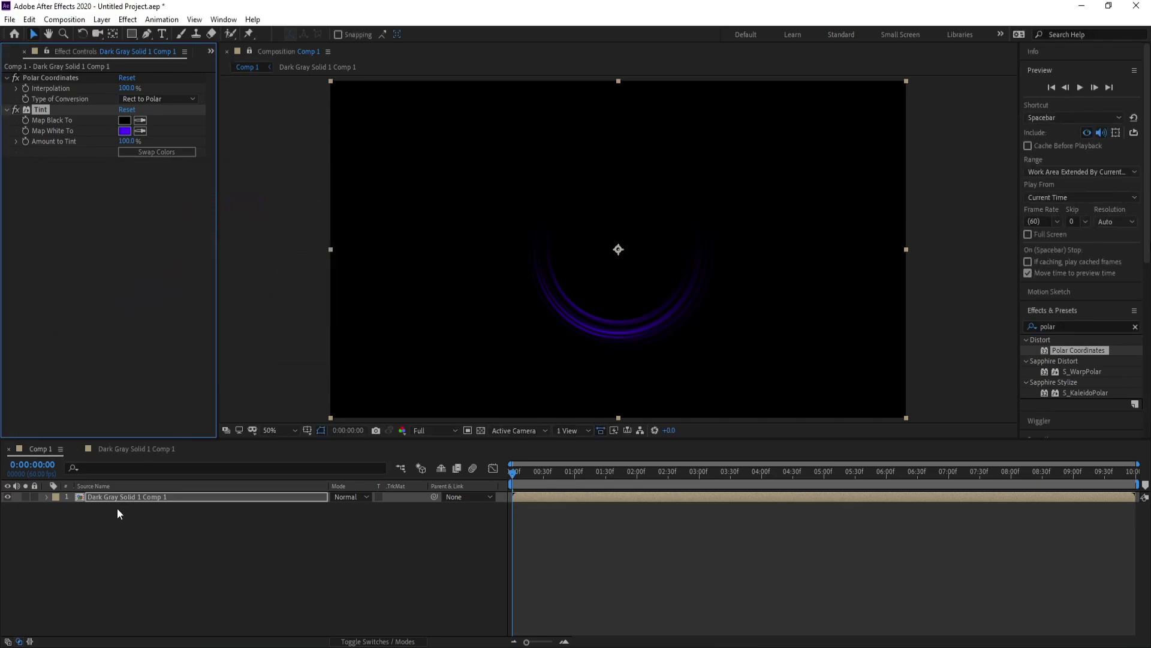
Step: Add Brightness & Contrast to the purple arc with Brightness 73 and Contrast 15
left_click(128, 20)
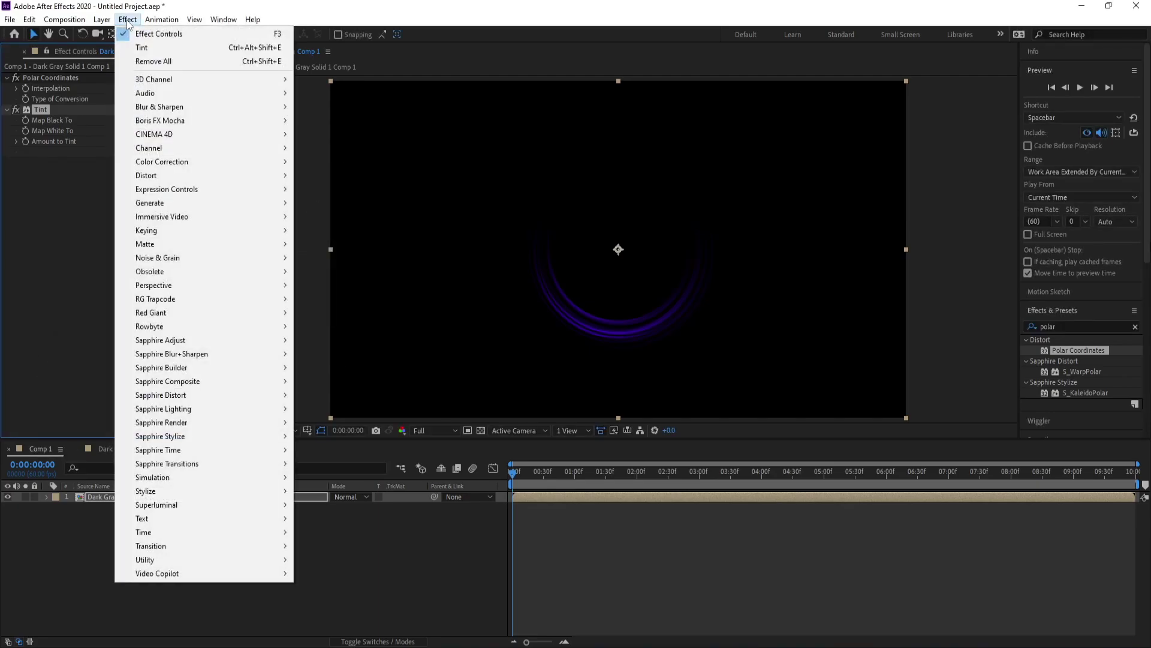
mouse_move(193, 161)
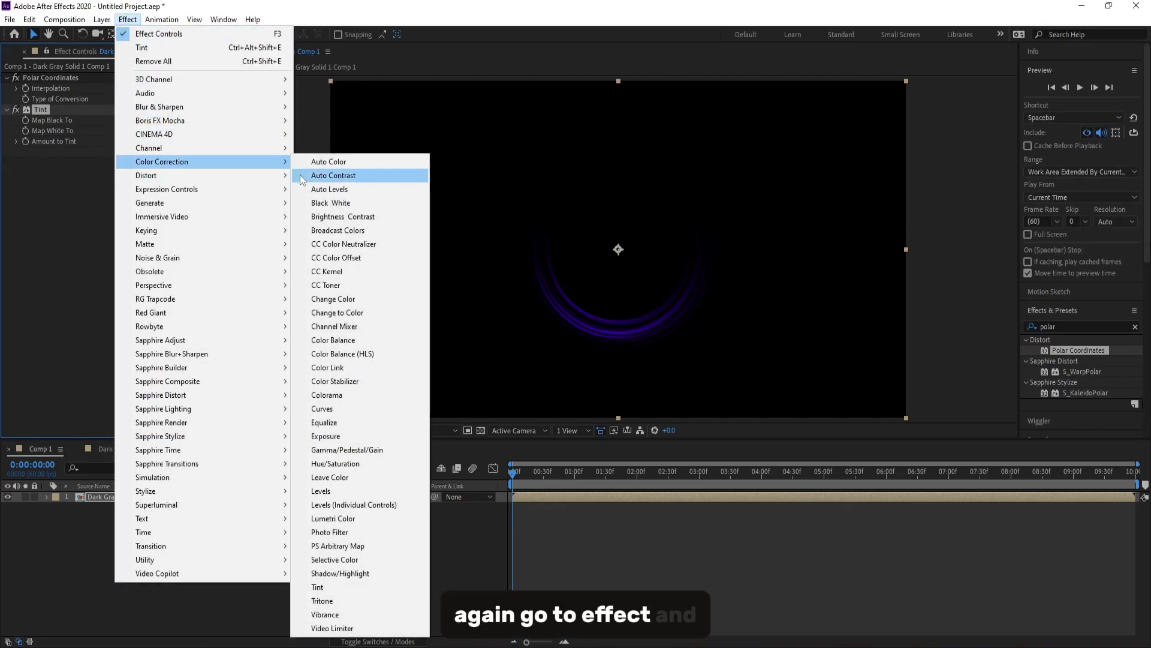
left_click(347, 214)
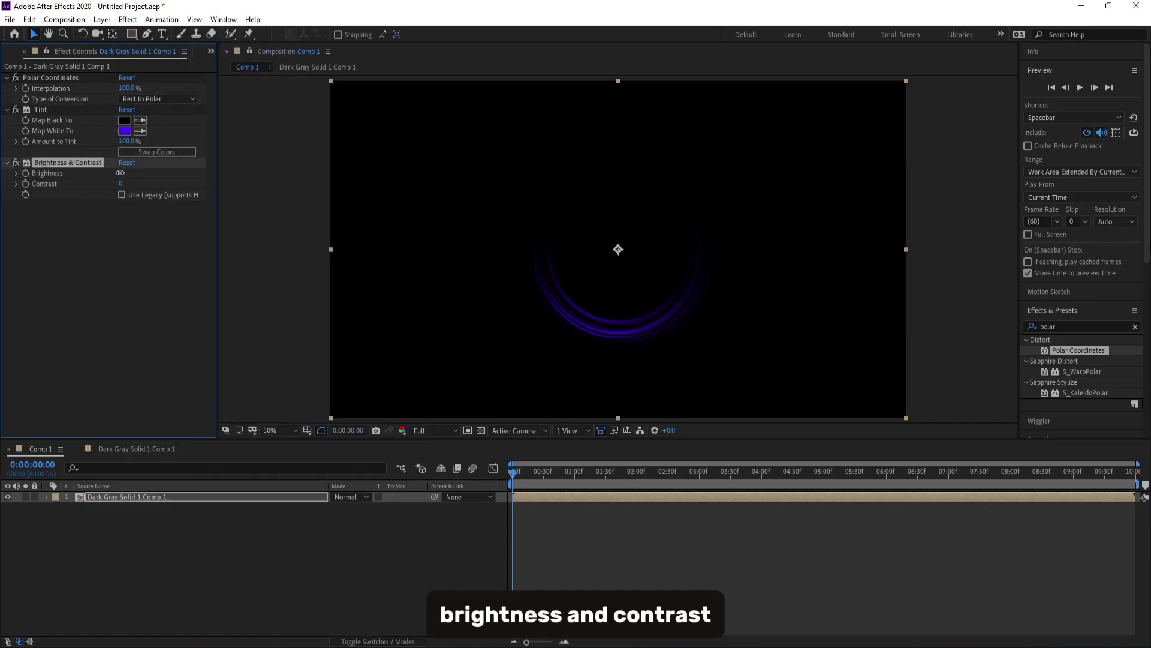
left_click_drag(135, 170, 115, 185)
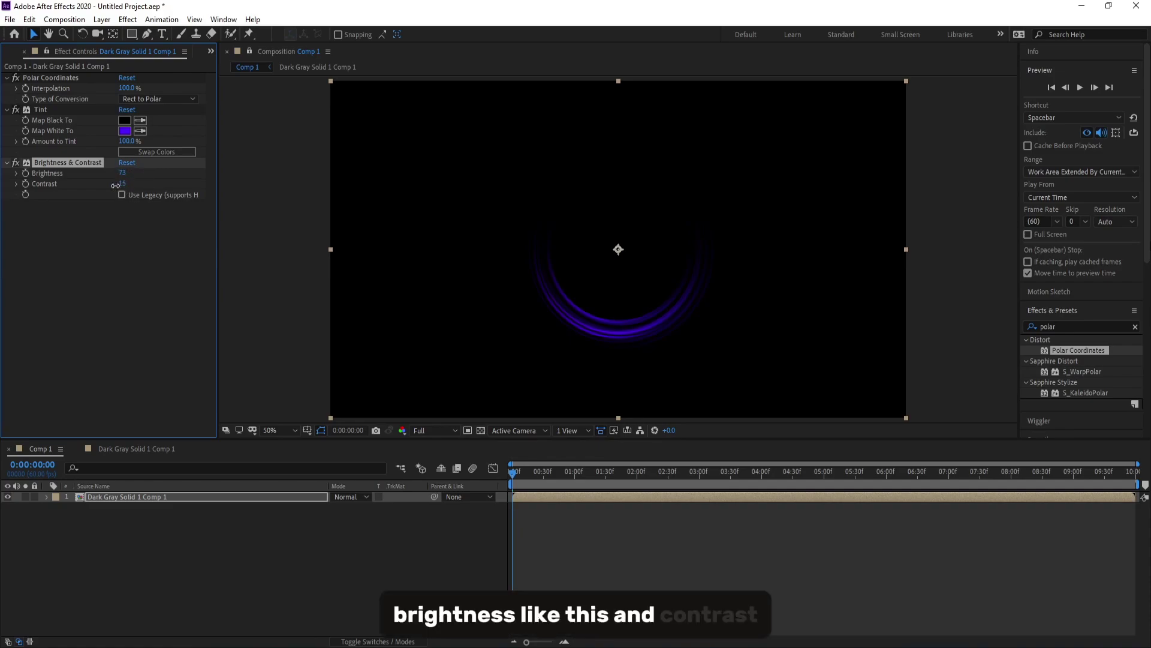
left_click(124, 498)
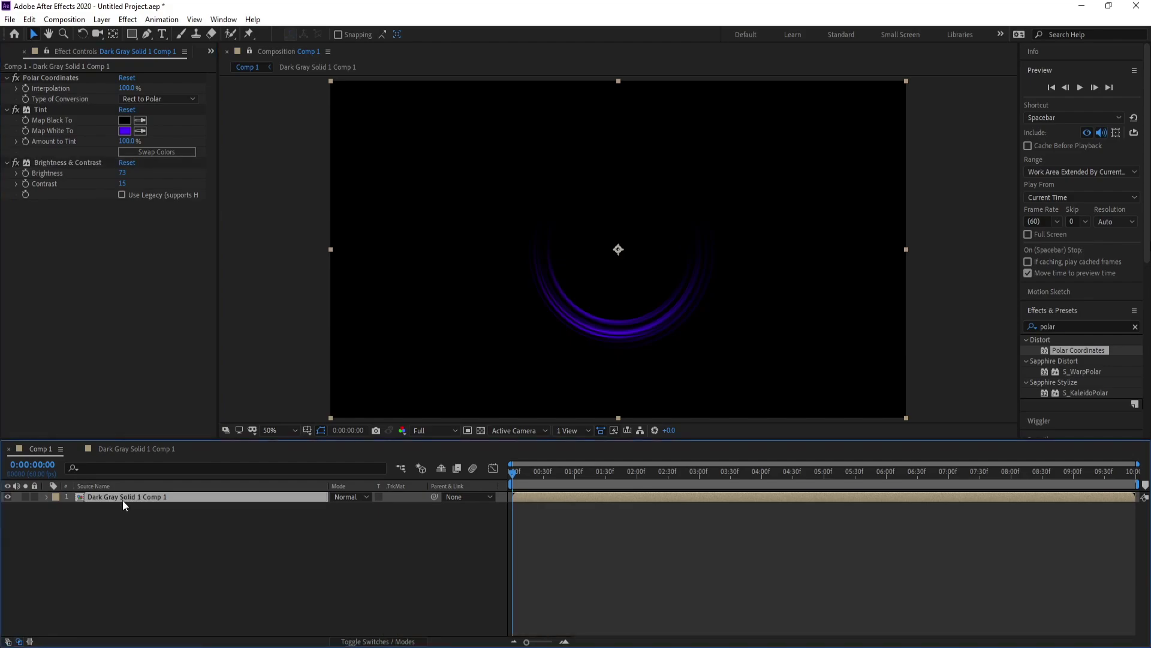
Step: Duplicate the arc layer with Ctrl+D and set the copy's Rotation to 180°
key("ctrl+d")
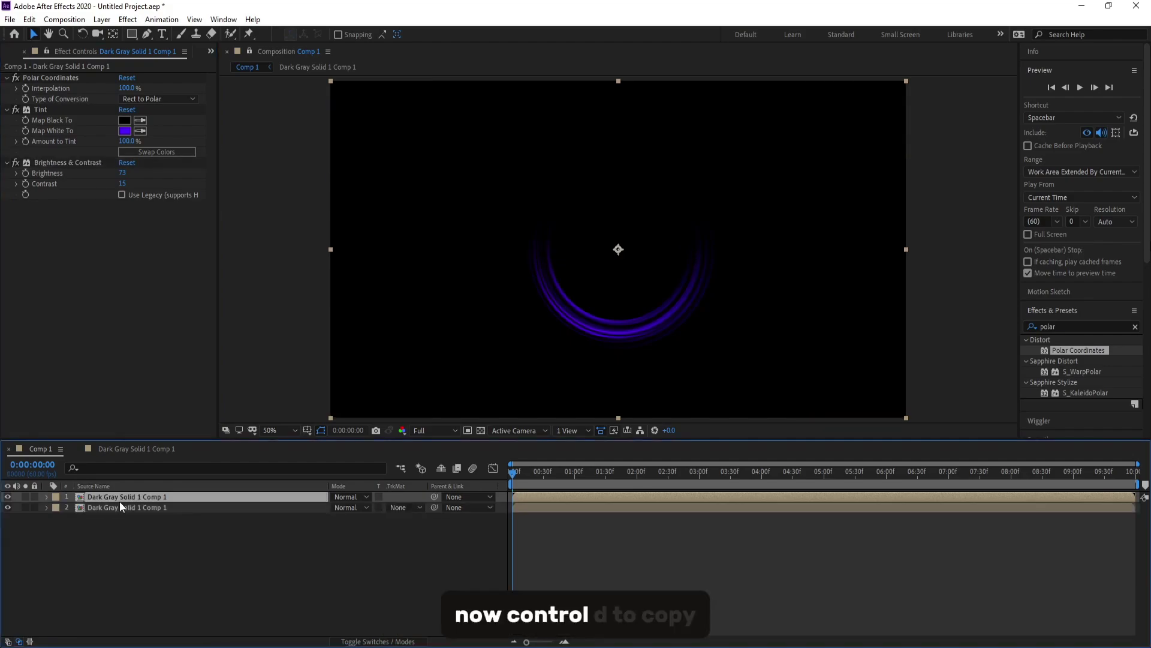
key("r")
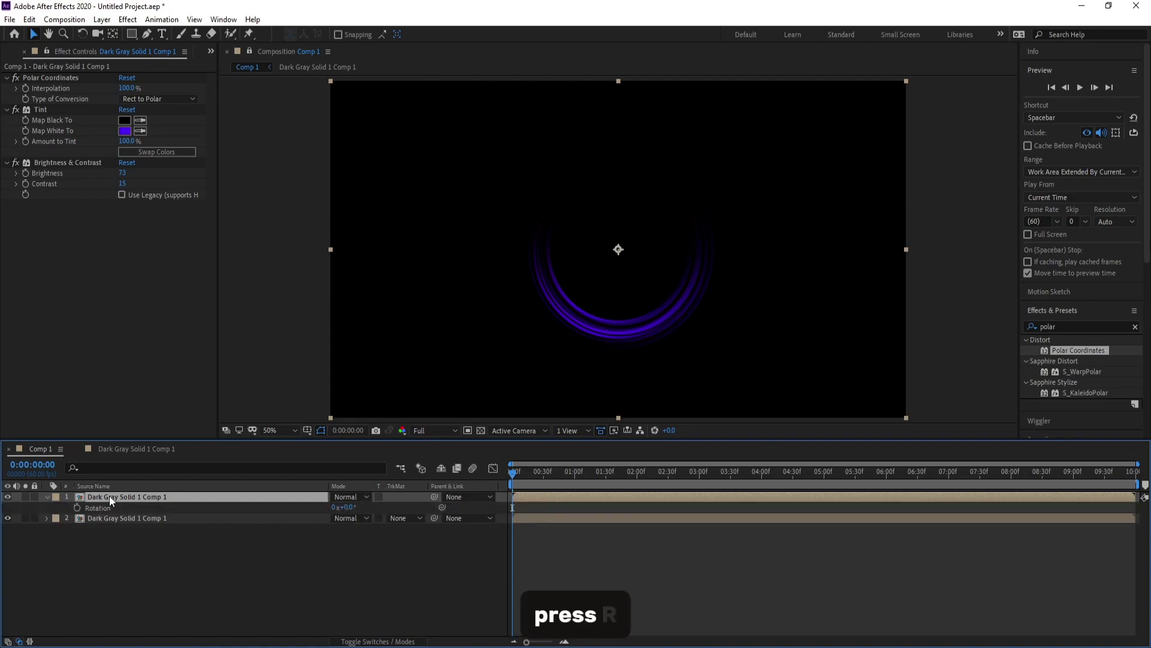
left_click(348, 505)
type("180")
key("Return")
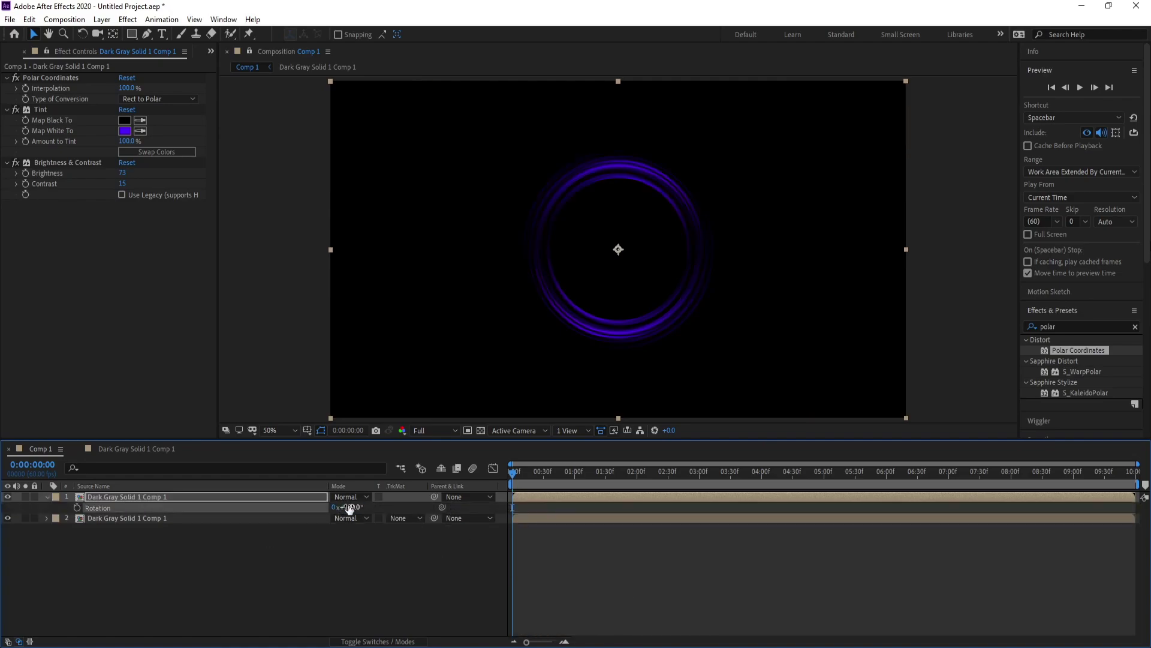
Step: Change the top ring copy's Tint Map White To color to magenta #F600FF
left_click(137, 503)
left_click(125, 130)
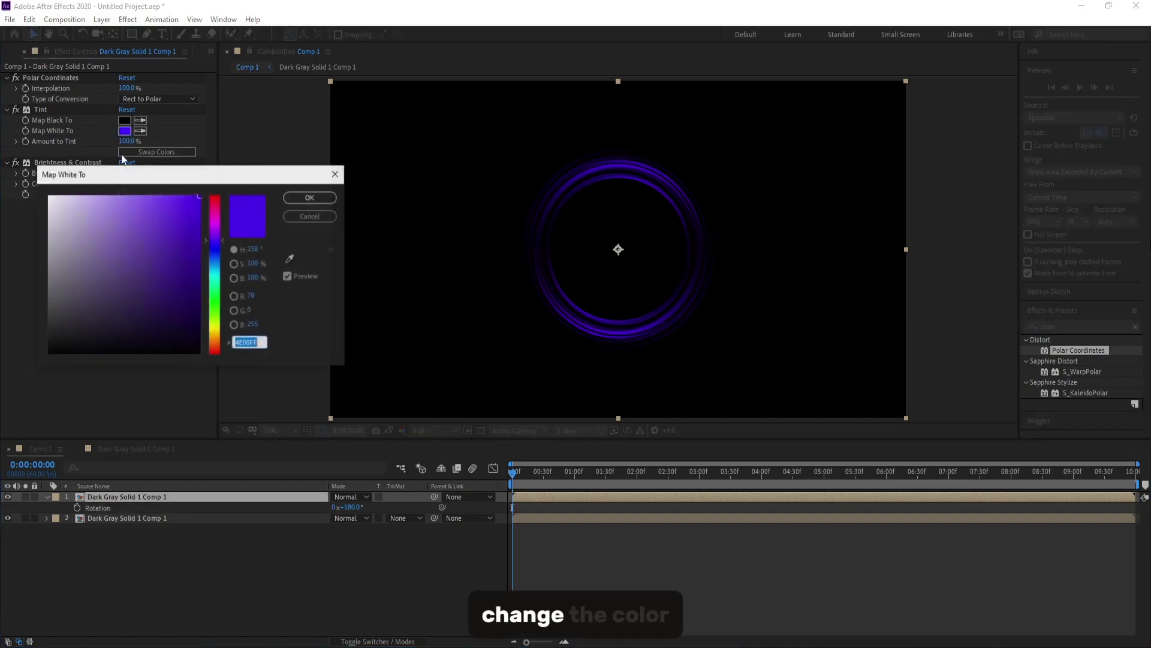
left_click_drag(214, 239, 220, 220)
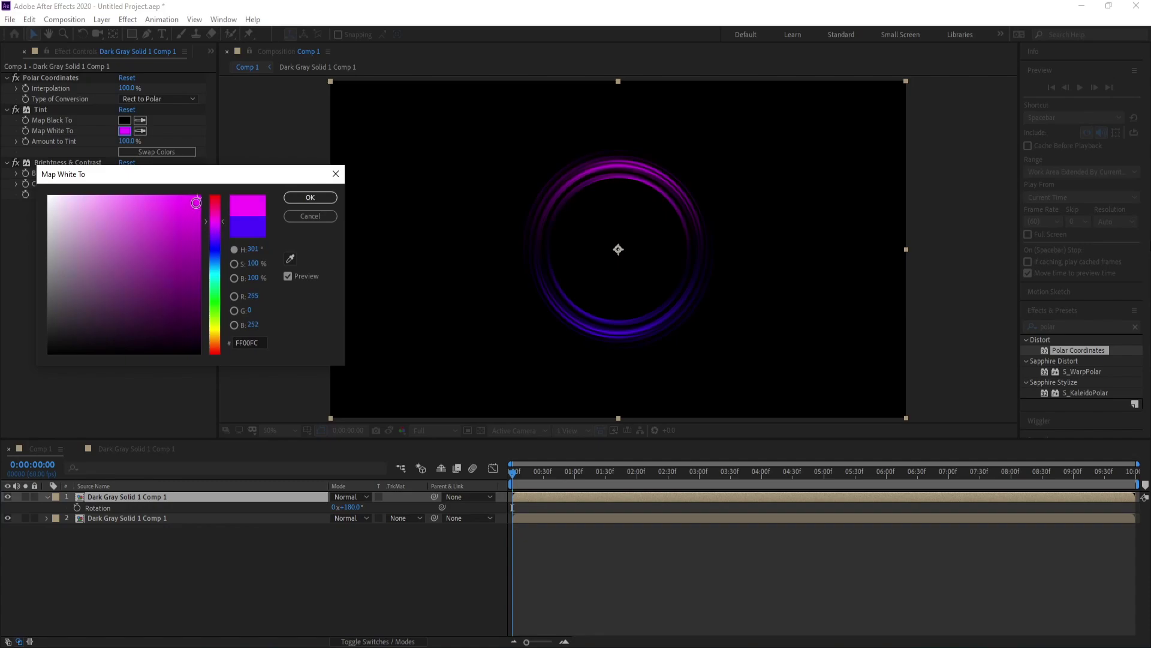
left_click(293, 199)
Step: Collapse the layer, preview the ring animation, then return the playhead to 0
left_click(47, 497)
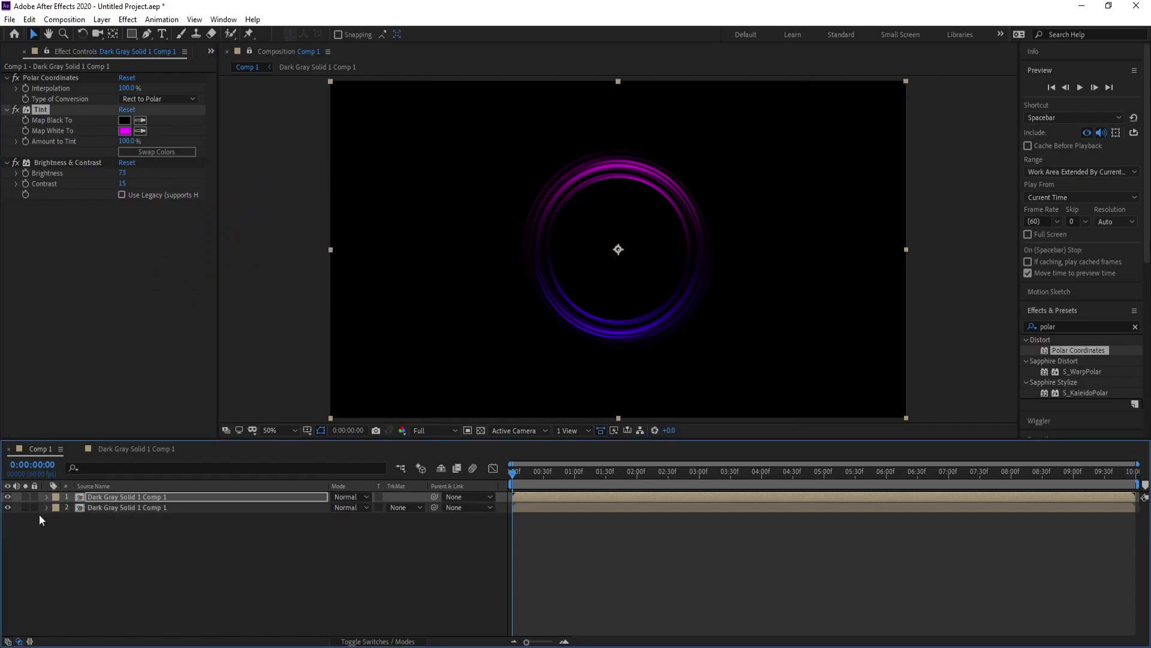
key("space")
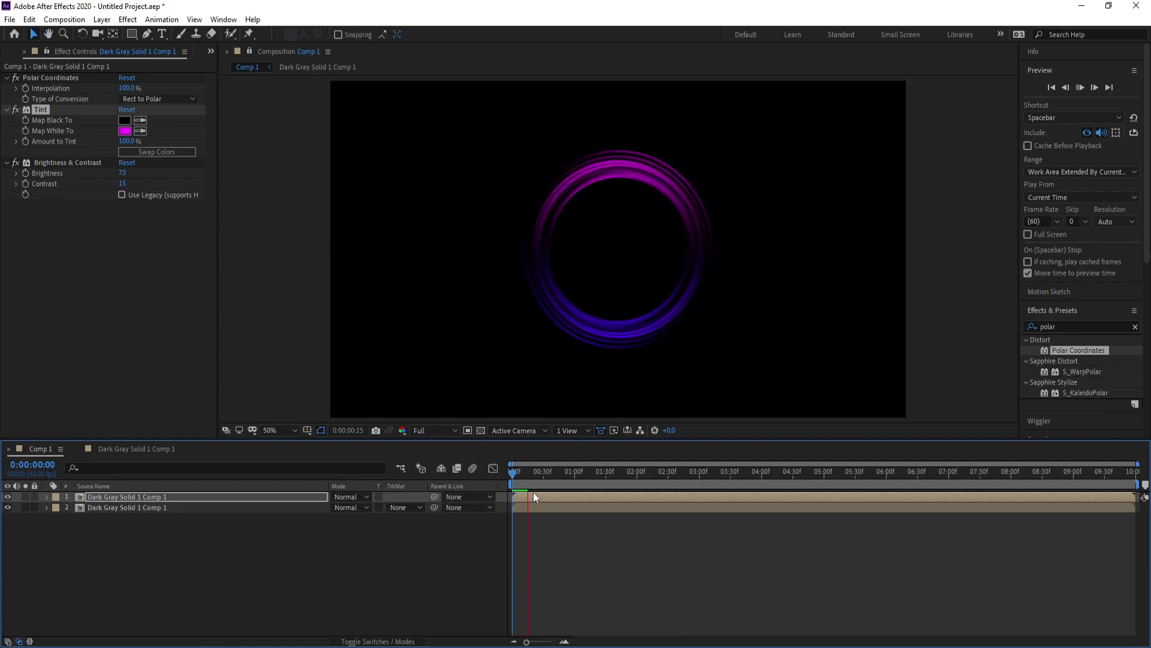
left_click_drag(519, 485, 394, 482)
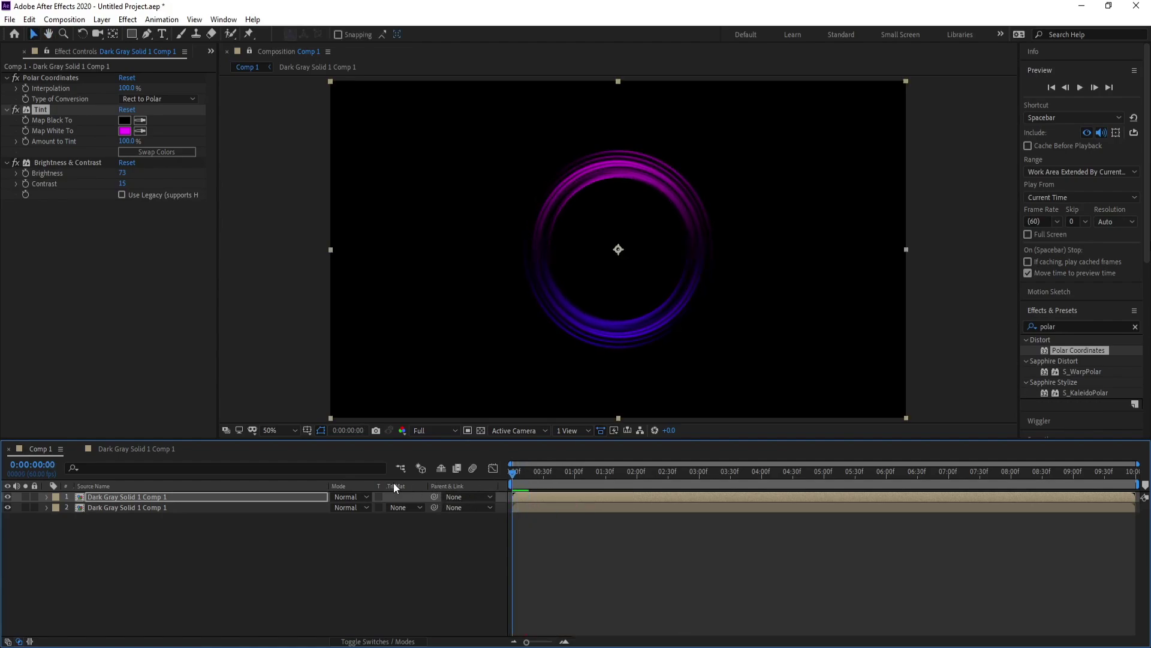
left_click(214, 544)
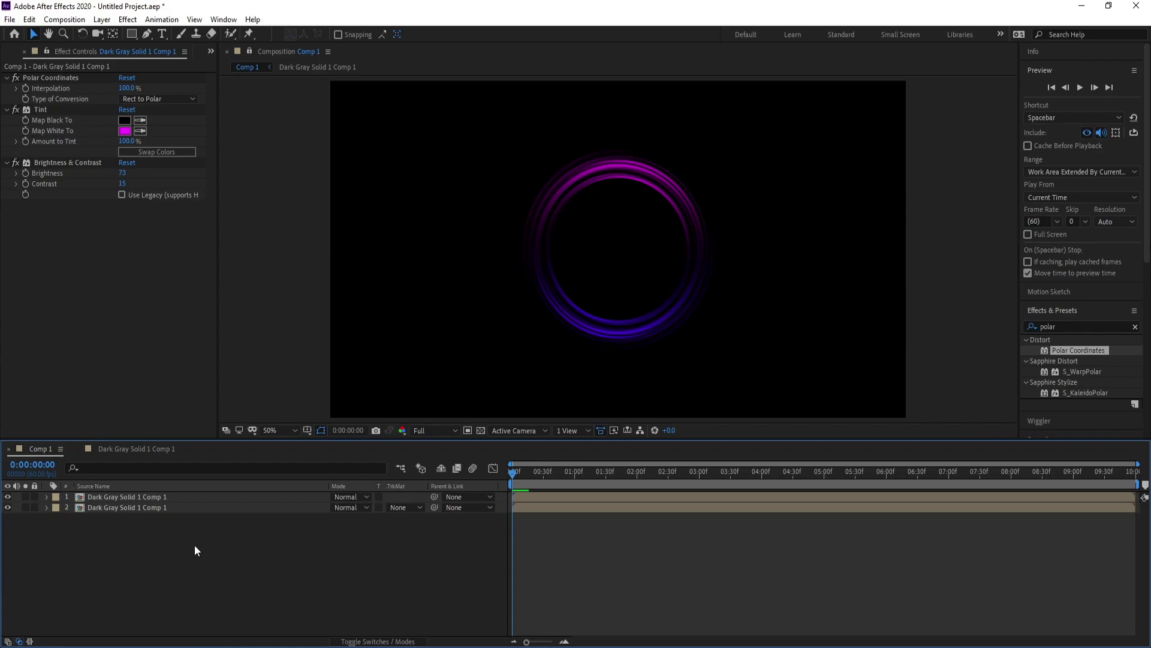
Step: Pre-compose both ring layers into Pre-comp 1
left_click(119, 505)
left_click(123, 497, "shift")
right_click(124, 496)
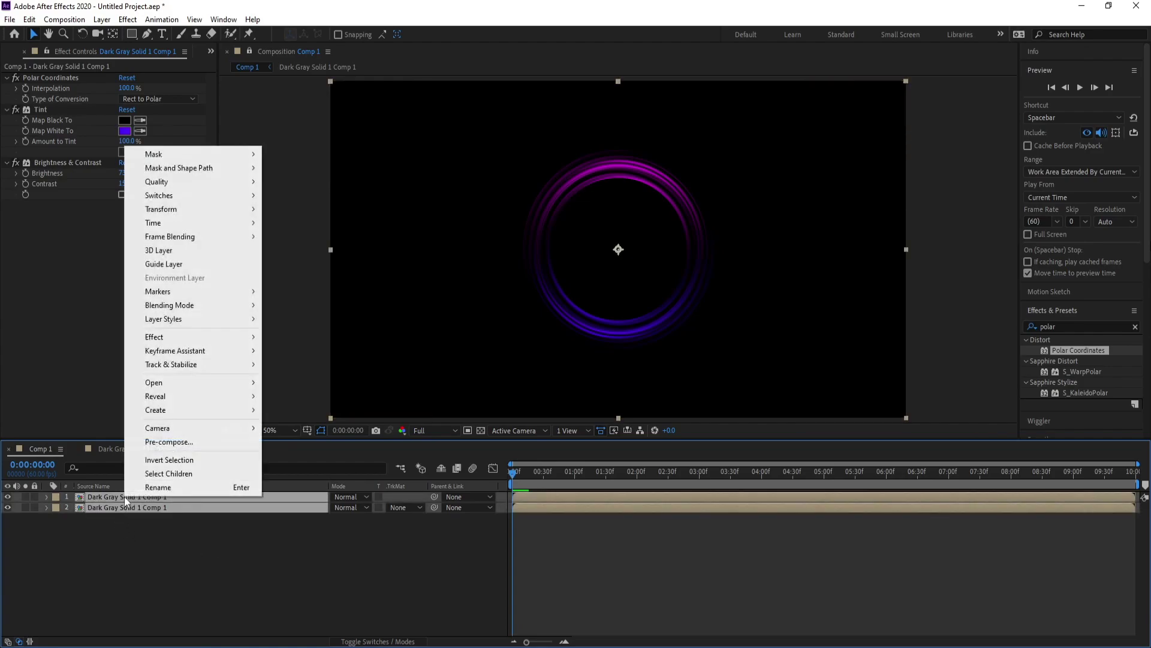
left_click(167, 443)
left_click(606, 410)
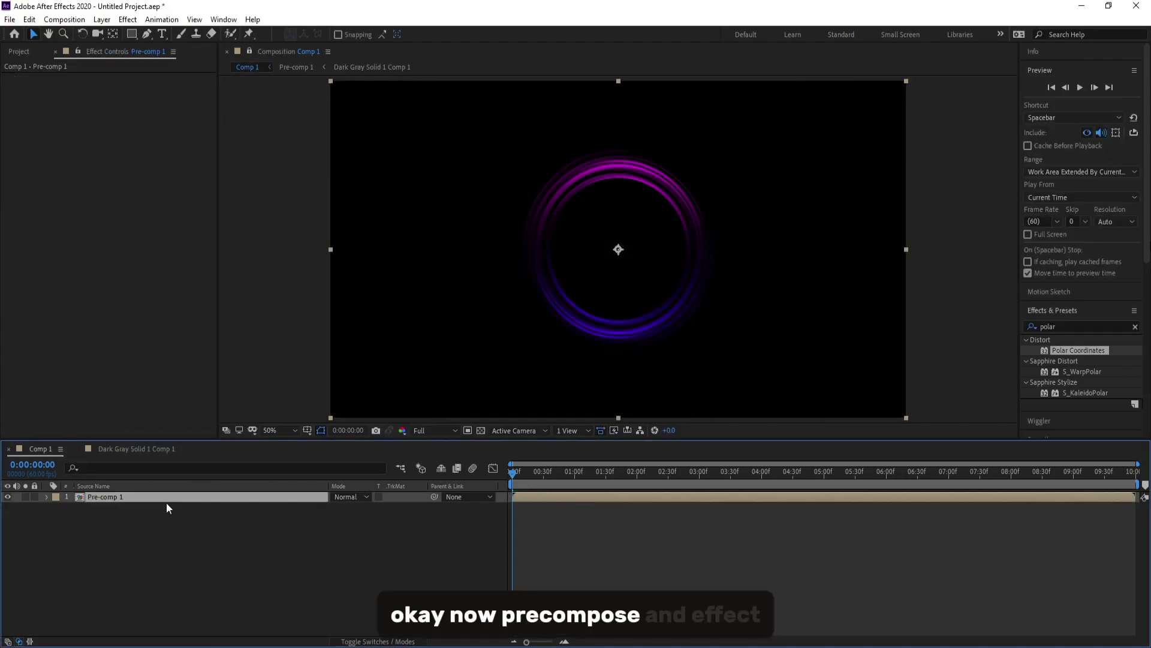
Step: Add Glow to Pre-comp 1 with threshold 95.7% and radius 145
left_click(128, 19)
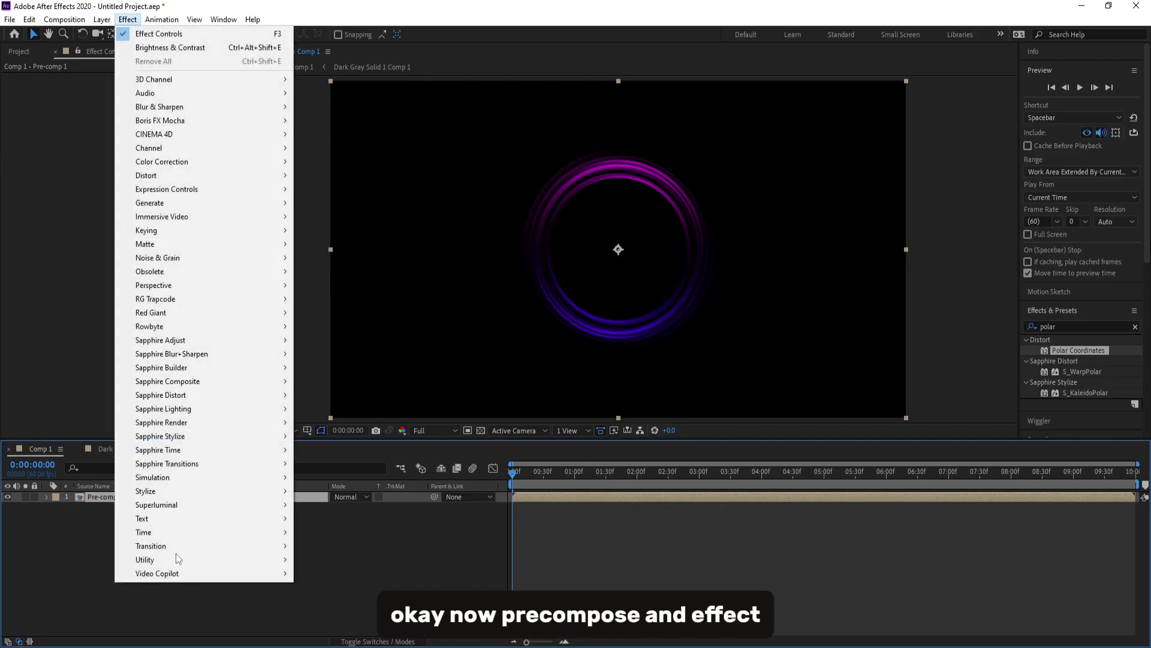
mouse_move(180, 490)
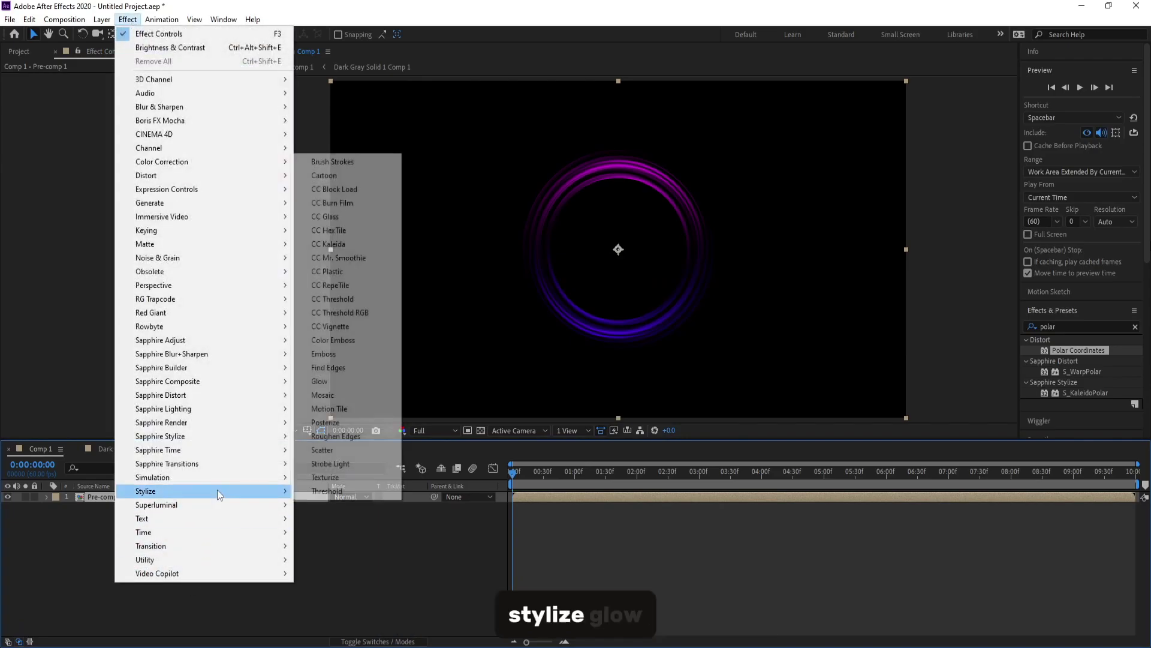
left_click(330, 383)
left_click_drag(125, 99, 171, 100)
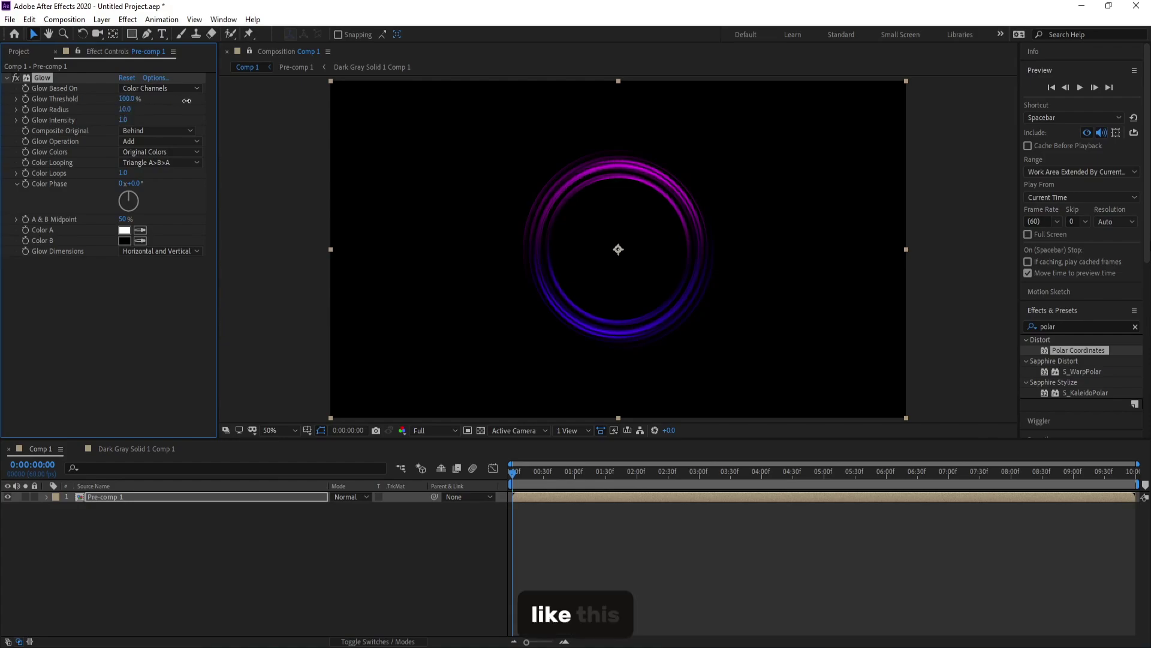
left_click_drag(124, 110, 200, 114)
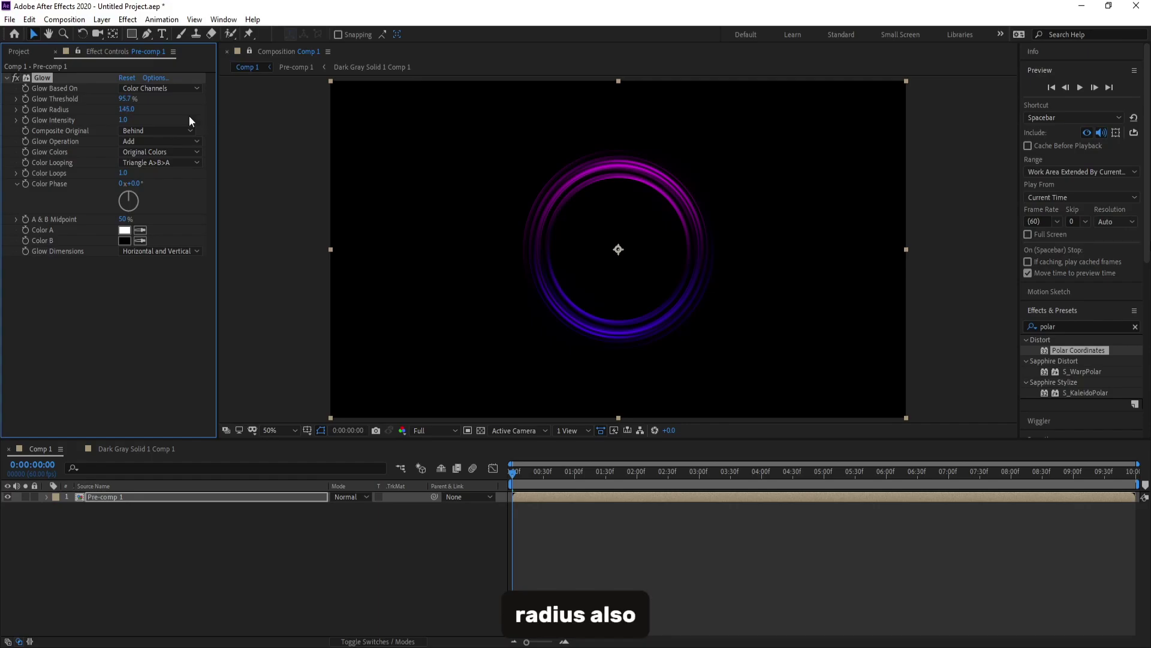
left_click(108, 498)
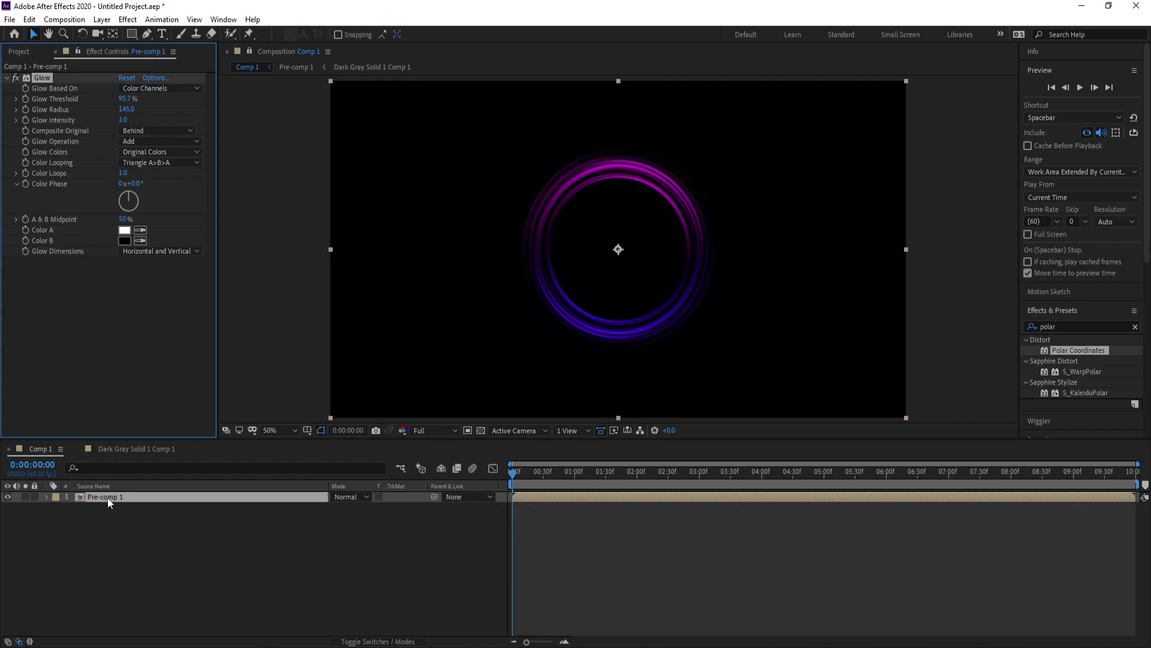
Step: Add Curves to Pre-comp 1 with a gentle, smoothed brightening curve
left_click(130, 22)
mouse_move(229, 163)
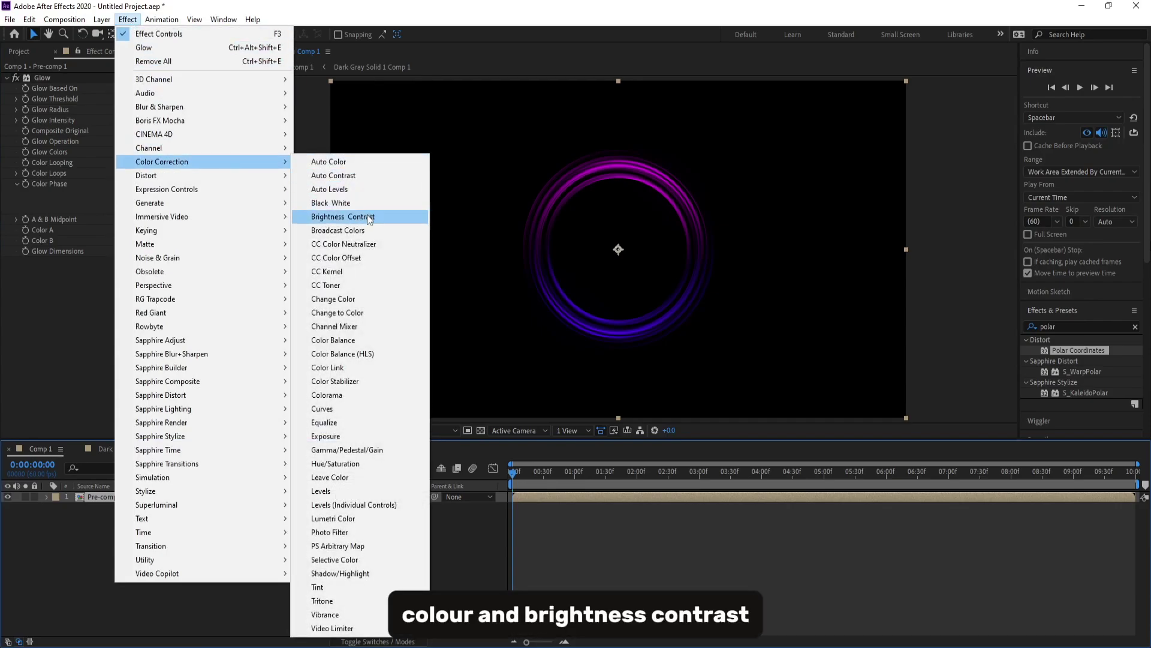
left_click(346, 407)
left_click_drag(133, 284, 122, 277)
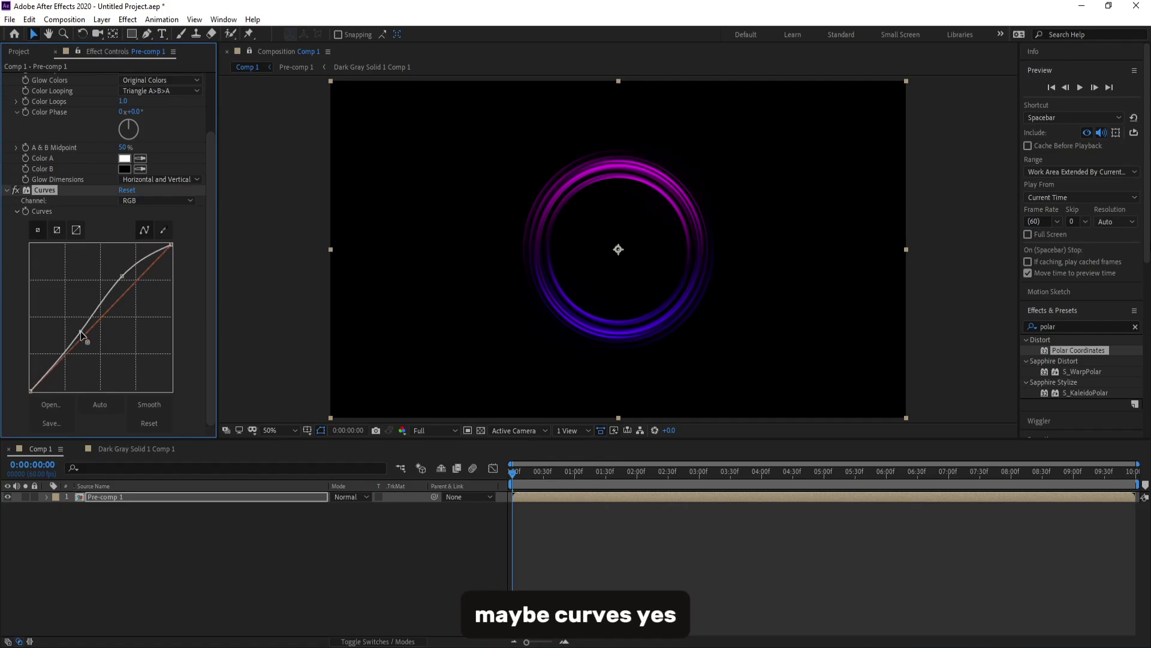
mouse_move(81, 331)
left_mouse_down()
mouse_move(92, 356)
mouse_move(77, 334)
mouse_move(46, 330)
mouse_move(76, 337)
left_mouse_up()
left_click_drag(123, 277, 124, 287)
left_click_drag(77, 337, 78, 341)
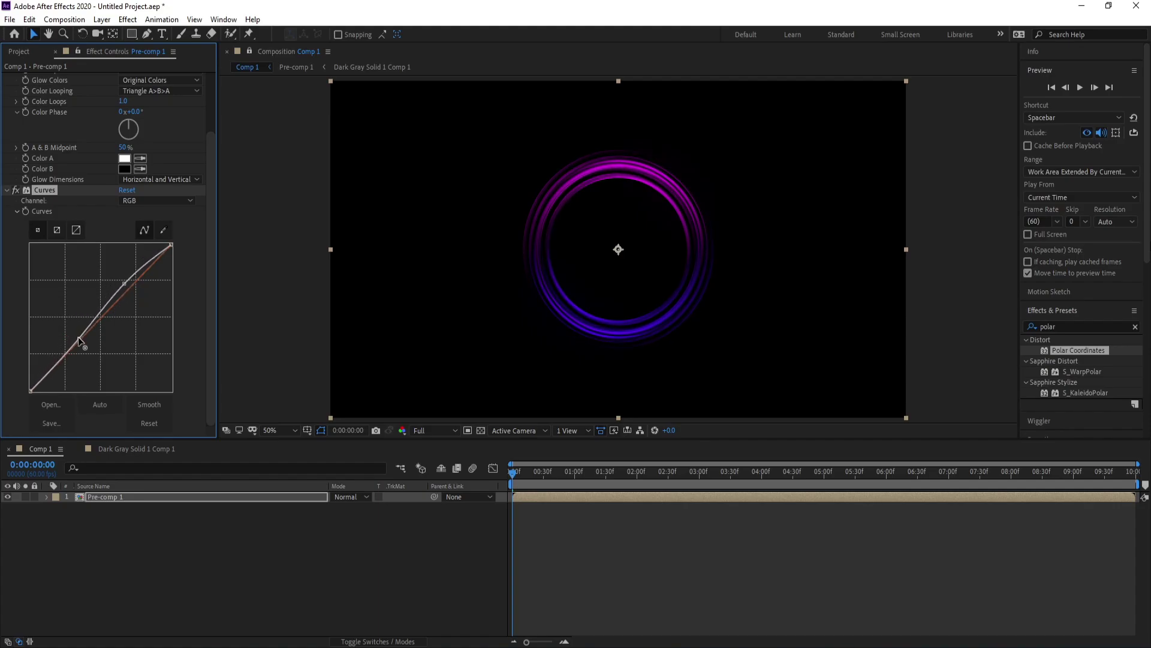
left_click(149, 404)
Step: Preview the ring animation, stop it, and deselect Pre-comp 1
left_click(304, 549)
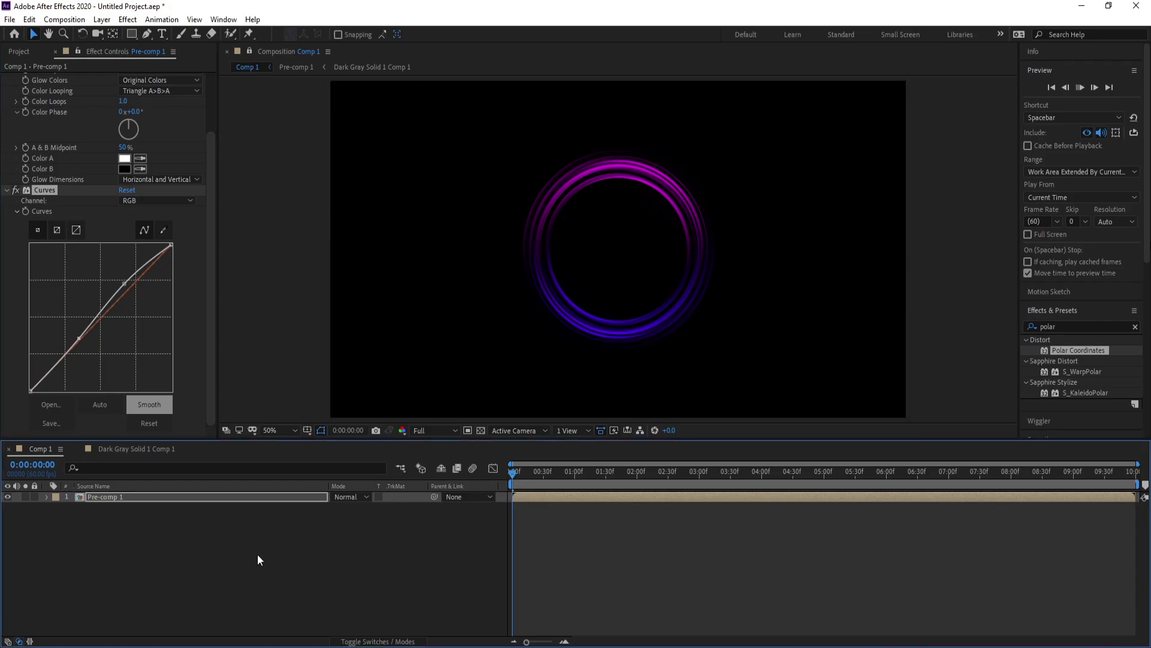
key("space")
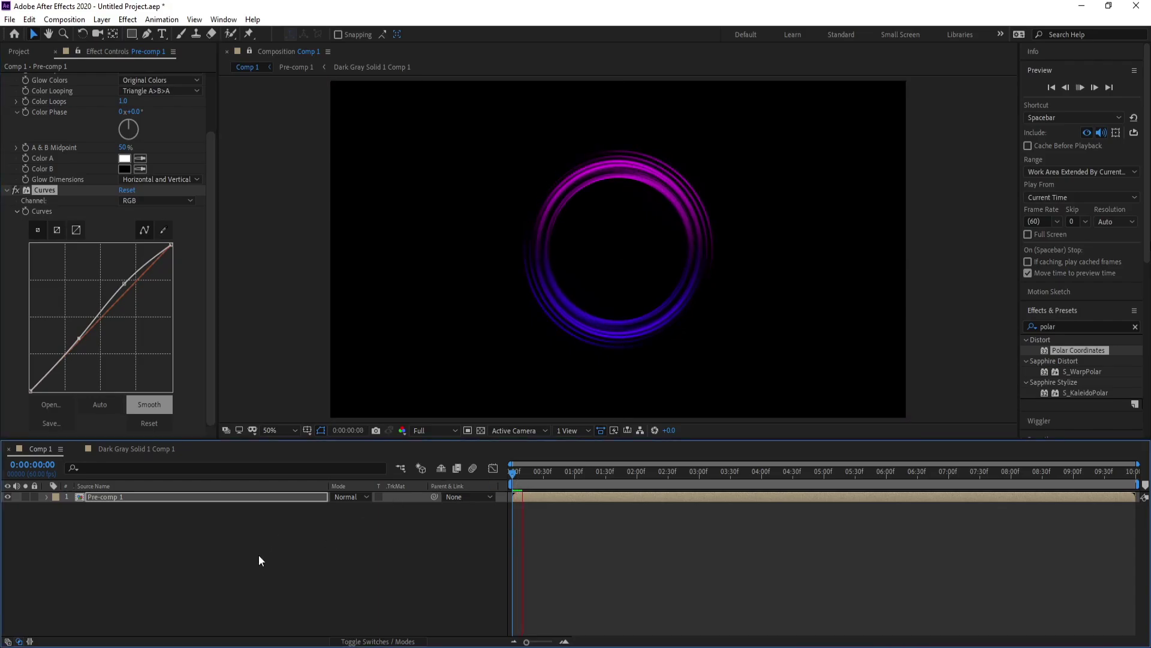
left_click(541, 491)
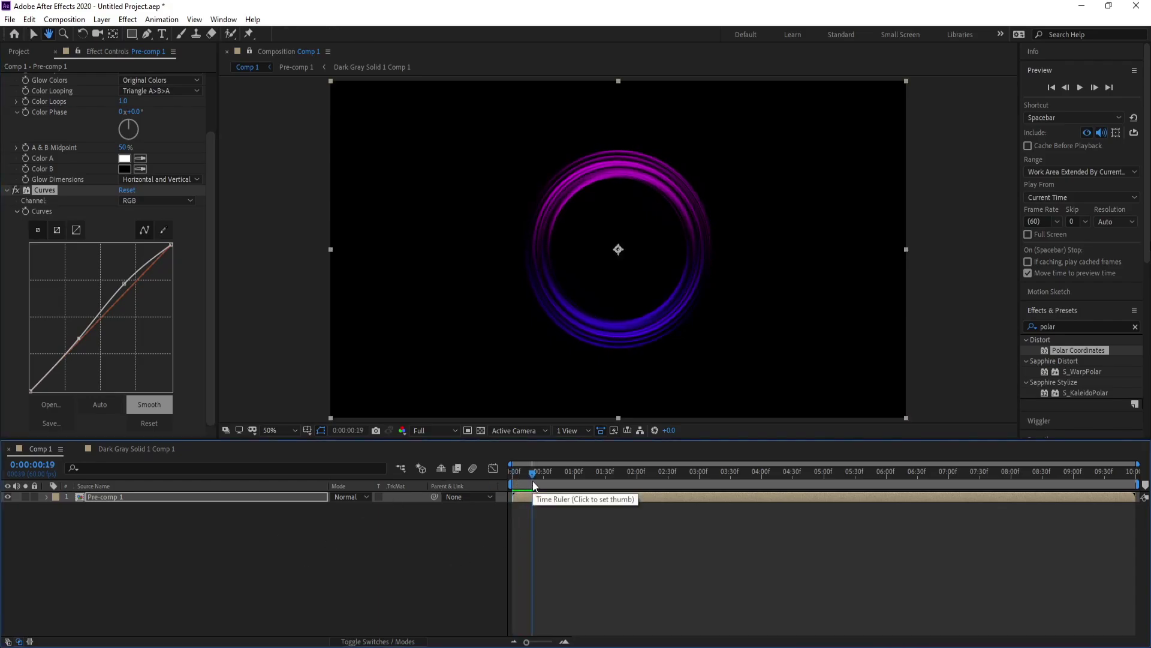
left_click(82, 523)
Step: Create a new solid named BG and move it below Pre-comp 1
left_click(102, 20)
mouse_move(131, 39)
left_click(309, 47)
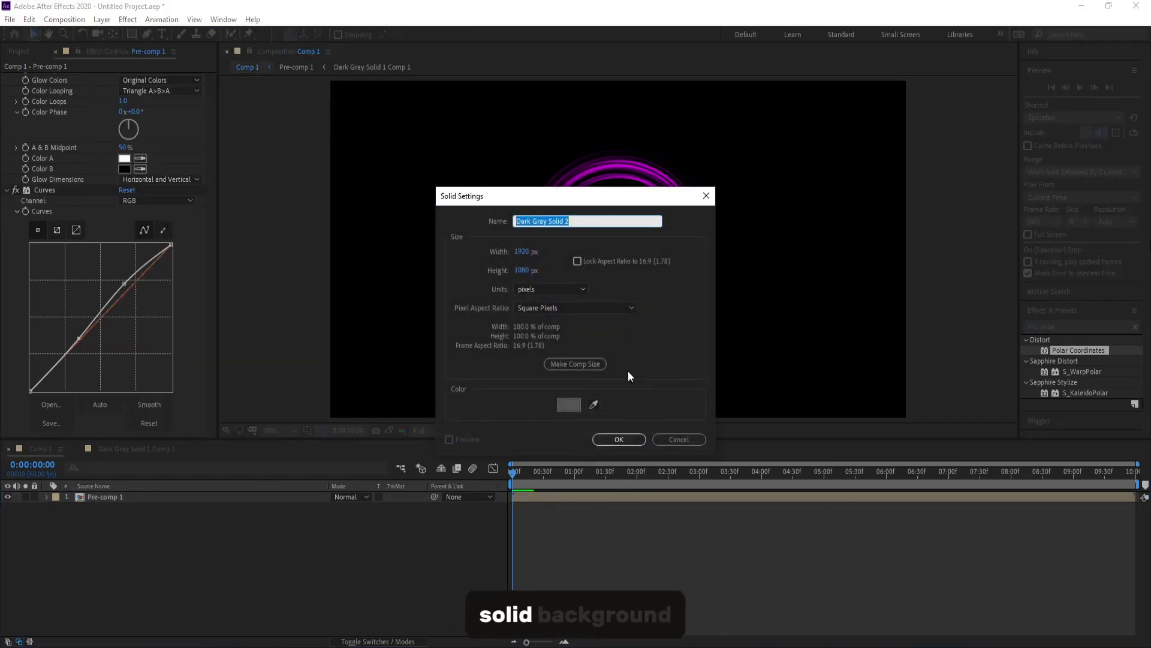
type("BG")
key("Return")
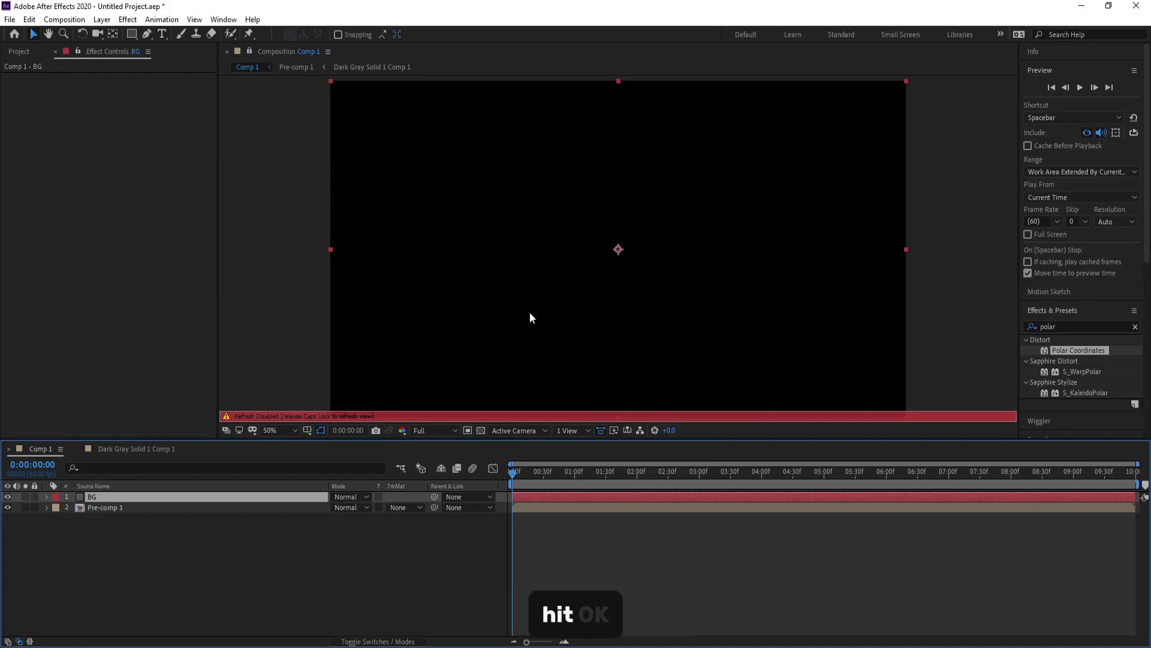
left_click_drag(78, 497, 108, 524)
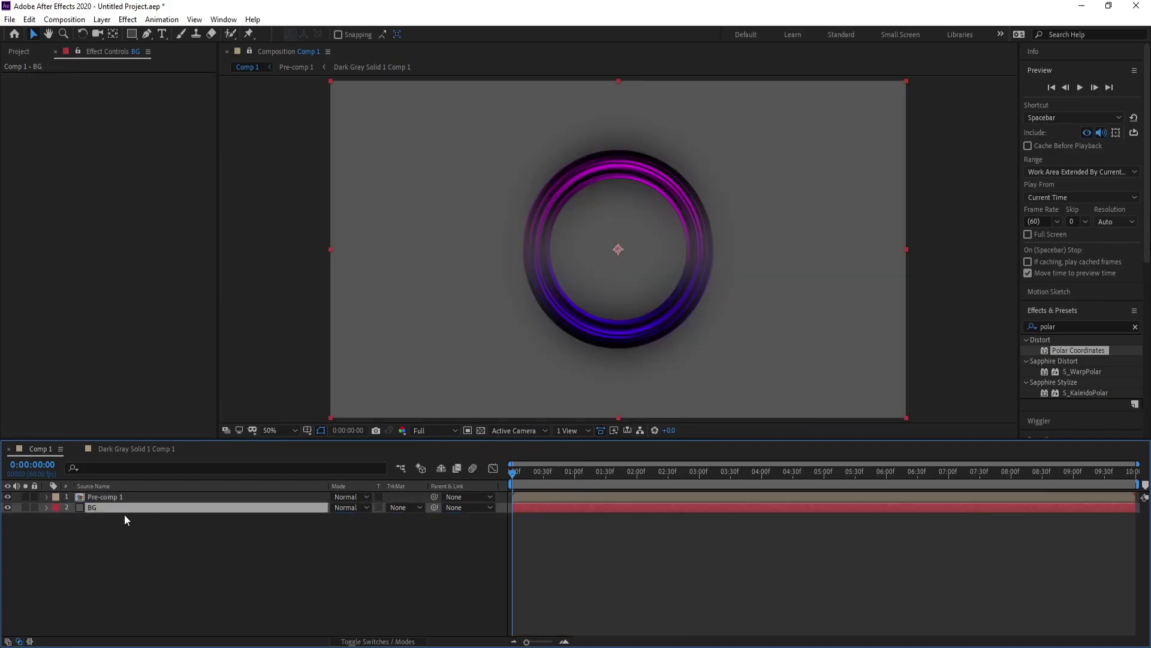
Step: Apply a 4-Color Gradient to BG, darkening Color 4 to deep navy and Color 3 to near-black magenta
left_click(127, 20)
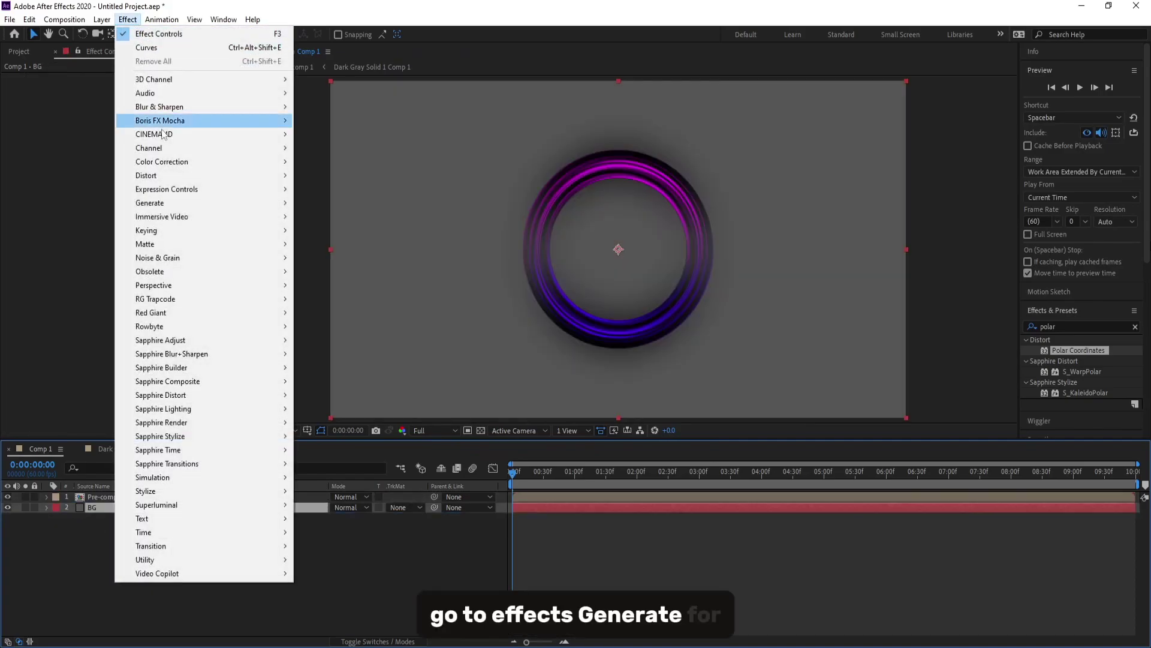
mouse_move(199, 205)
left_click(318, 204)
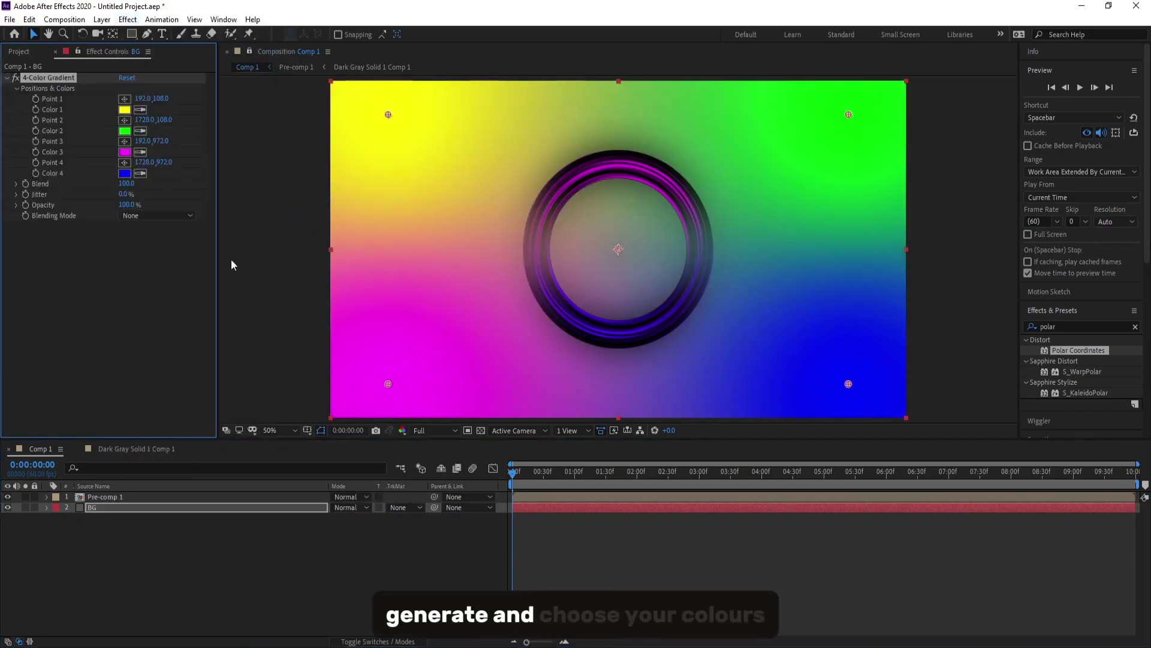
left_click(124, 174)
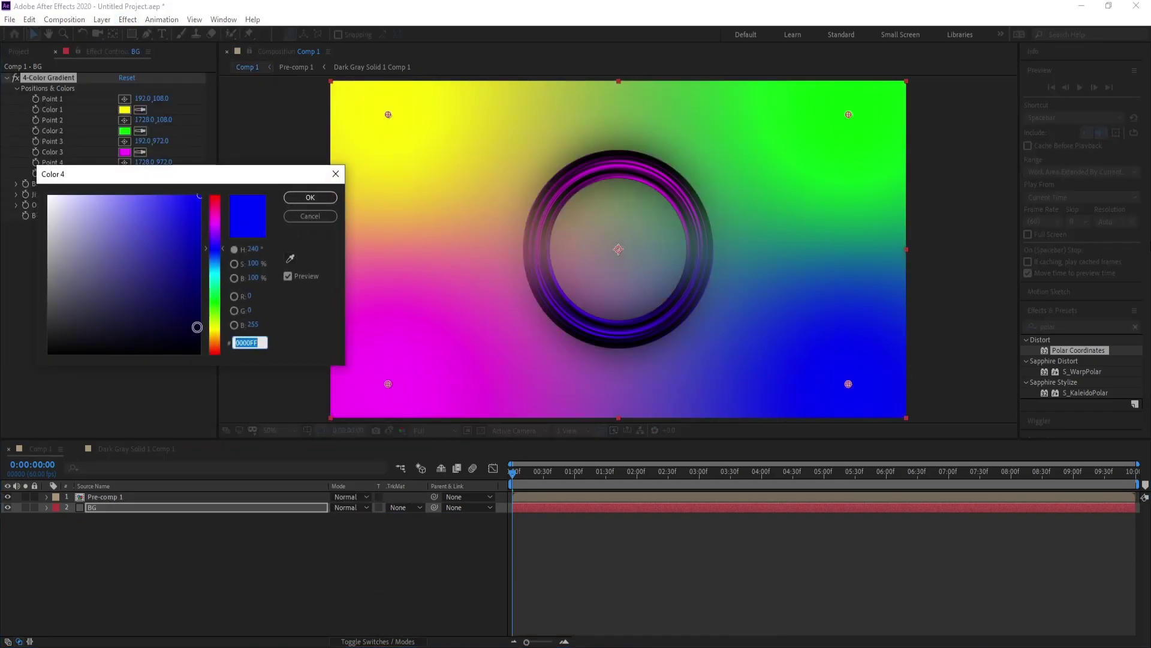
left_click(197, 327)
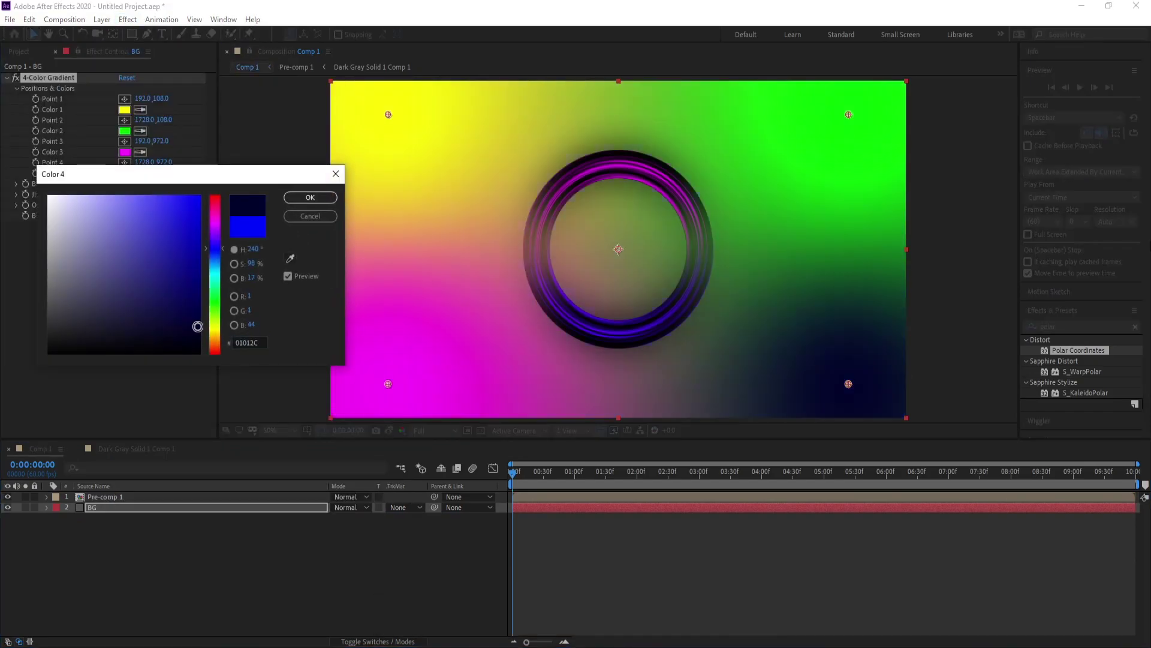
left_click(310, 198)
left_click(126, 153)
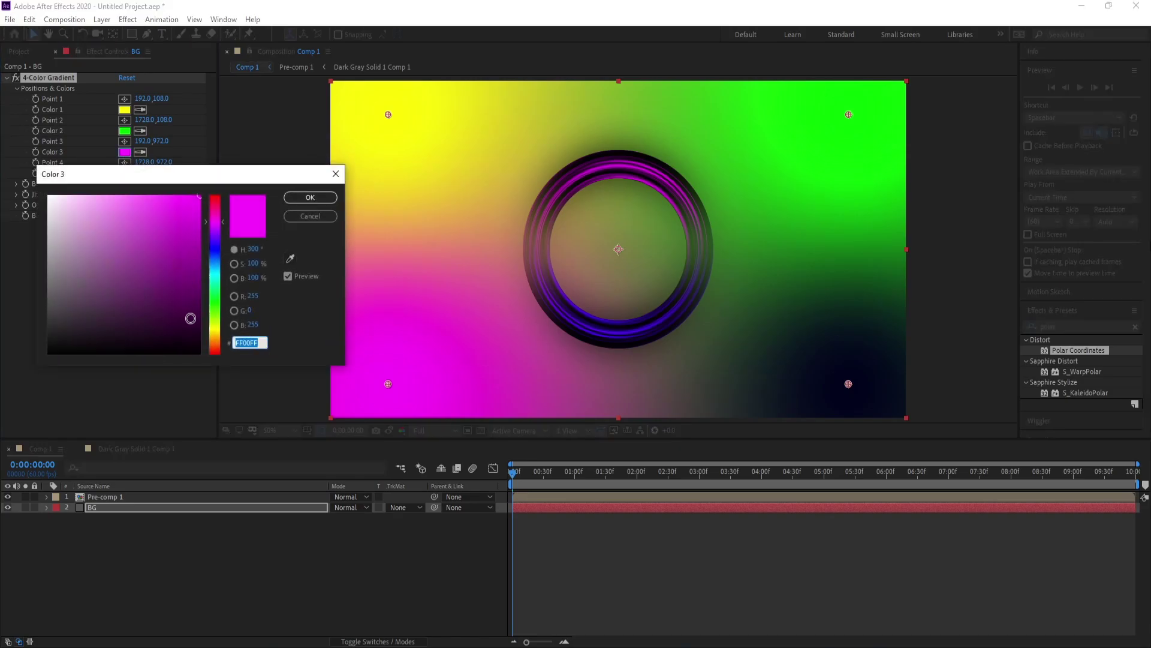
left_click(203, 340)
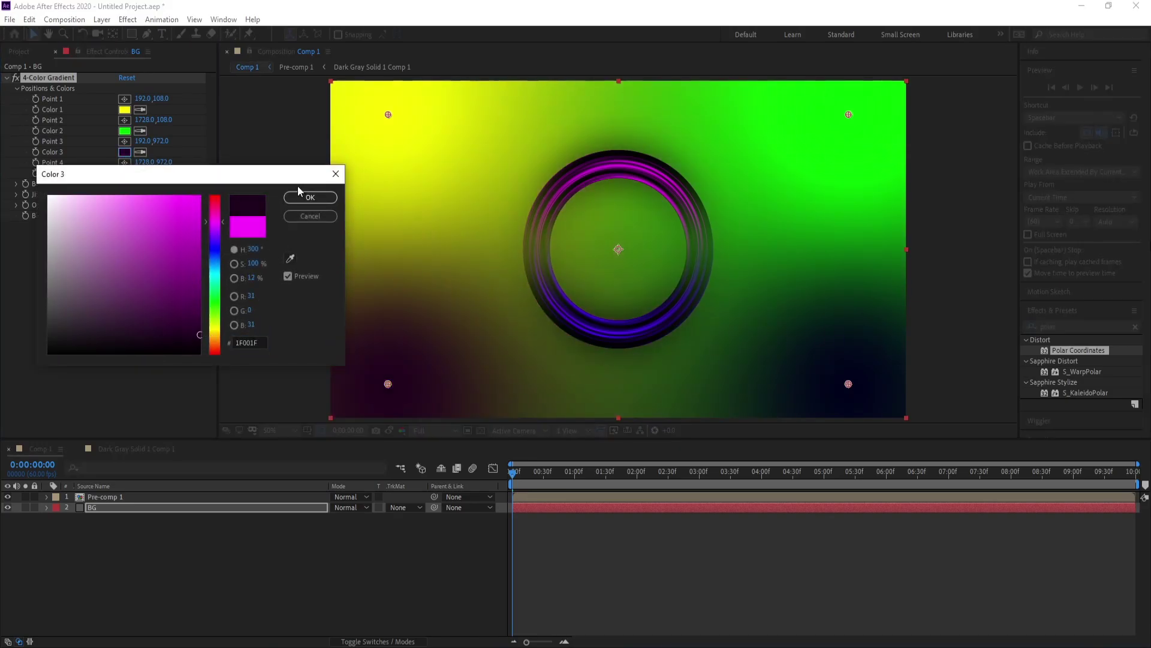
left_click(310, 197)
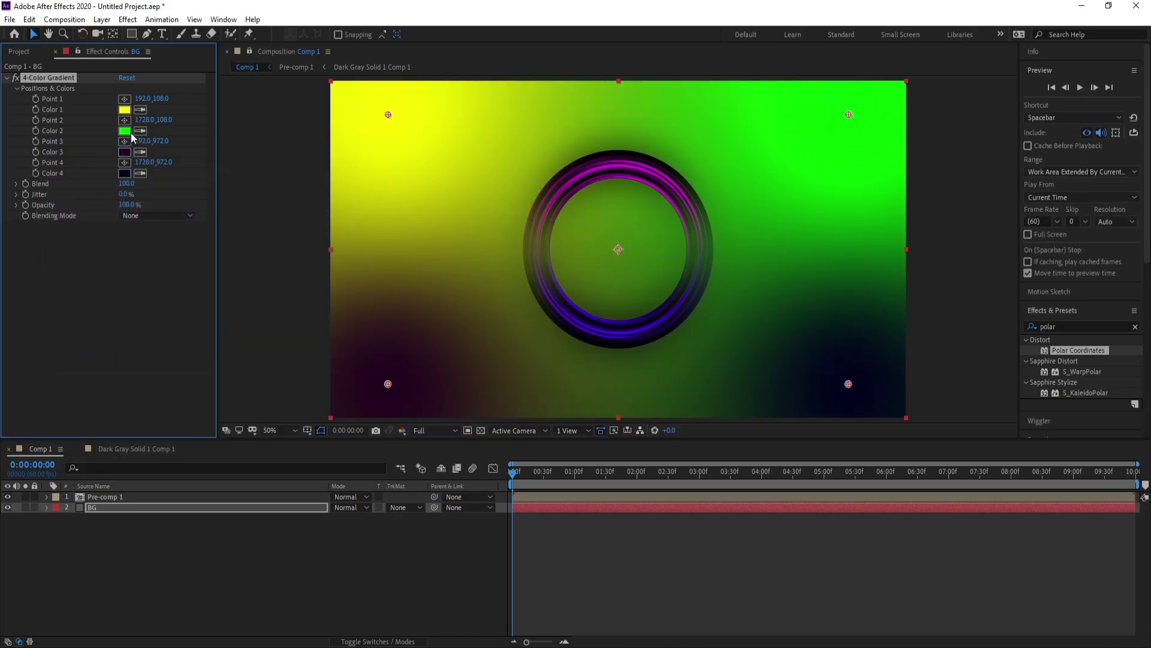
Step: Darken gradient Colors 2 and 1 to very dark, near-black purples
left_click(125, 131)
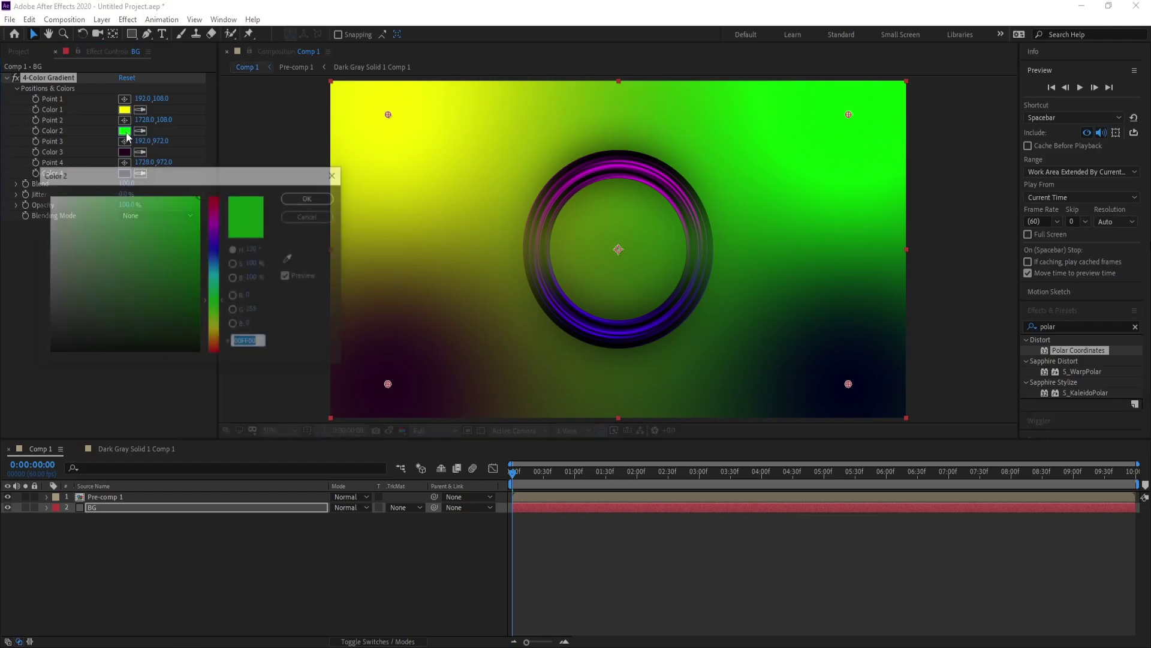
left_click(213, 237)
left_click_drag(192, 259, 200, 339)
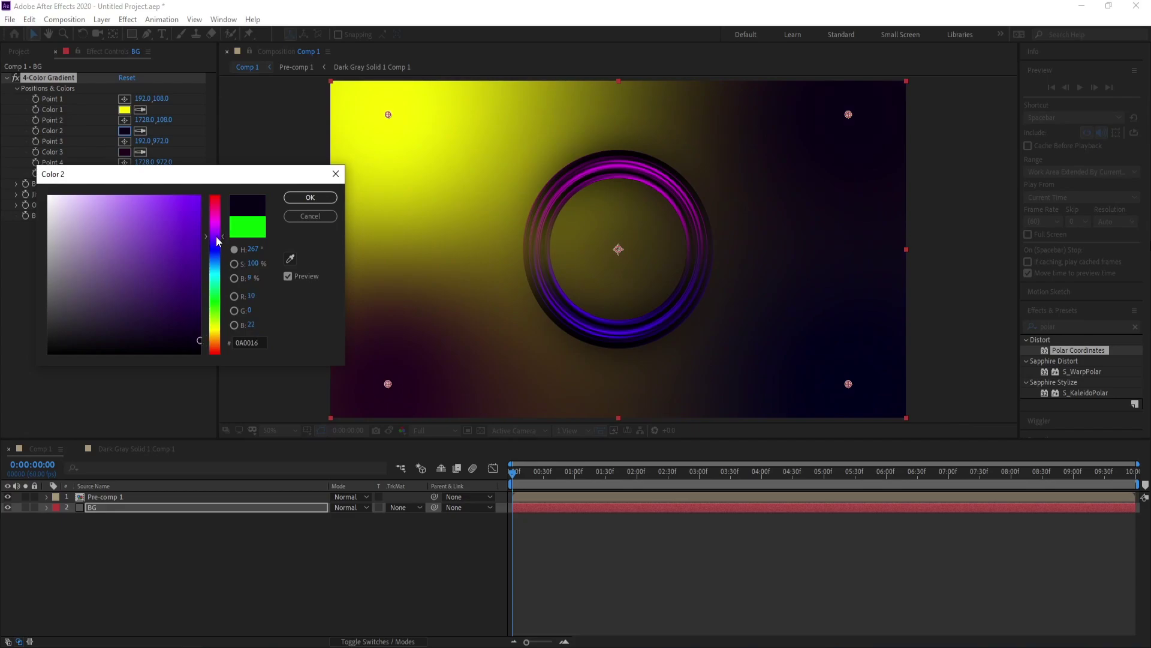
left_click(198, 334)
left_click(310, 198)
left_click(125, 111)
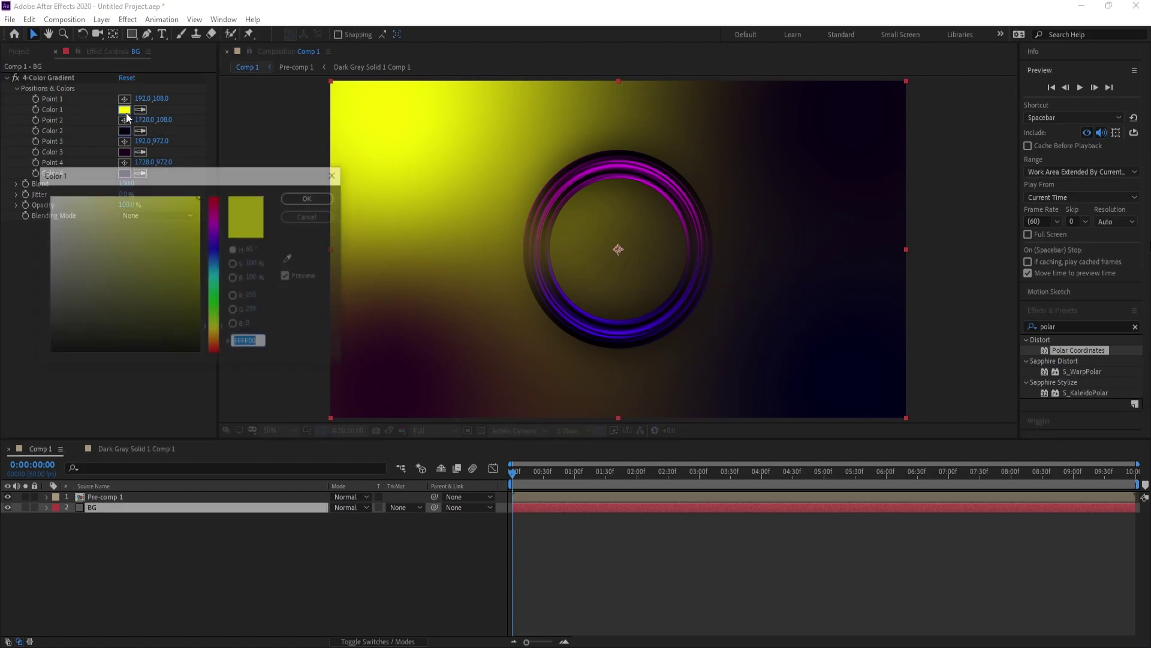
left_click(211, 229)
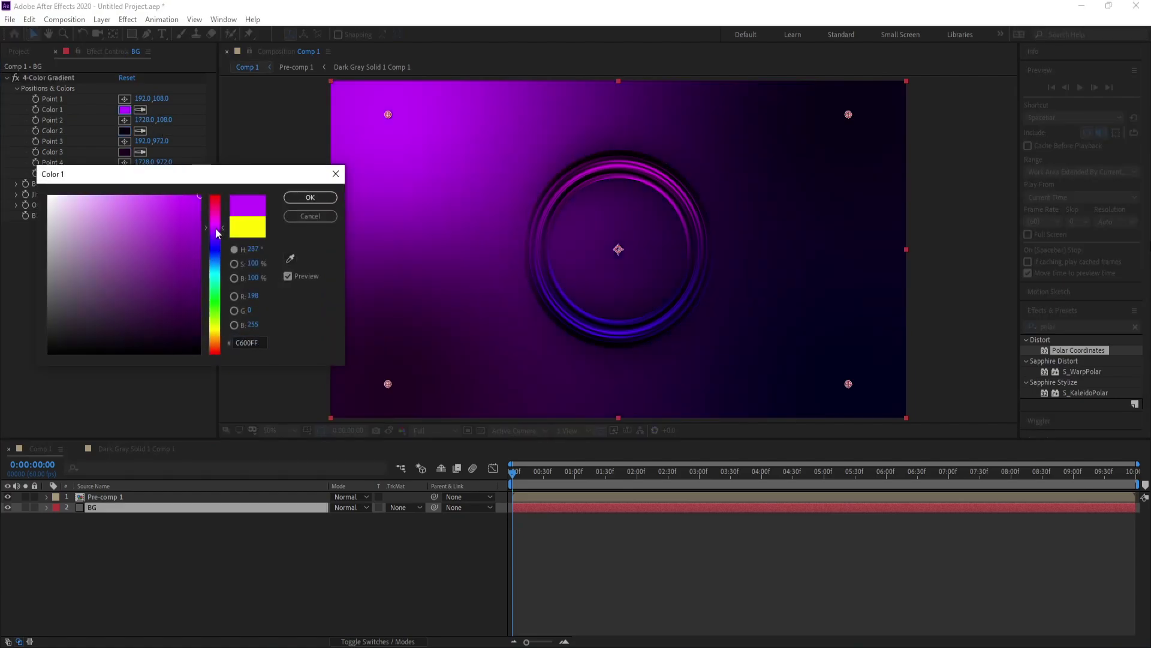
left_click_drag(189, 309, 213, 351)
left_click(310, 197)
left_click(293, 568)
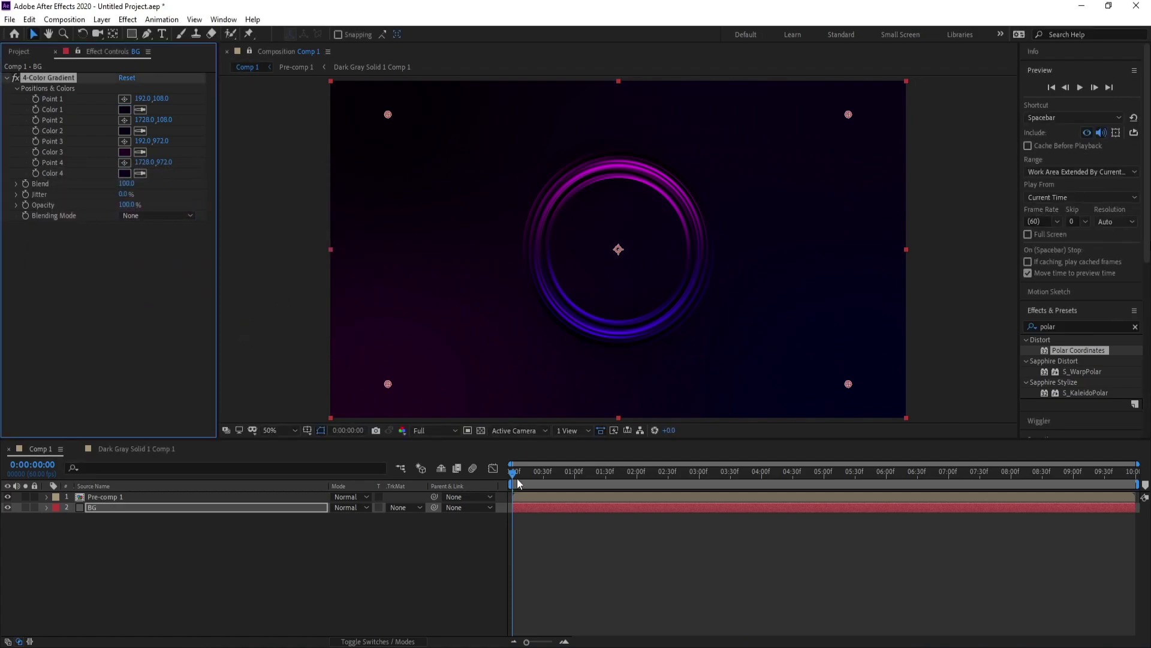
key("space")
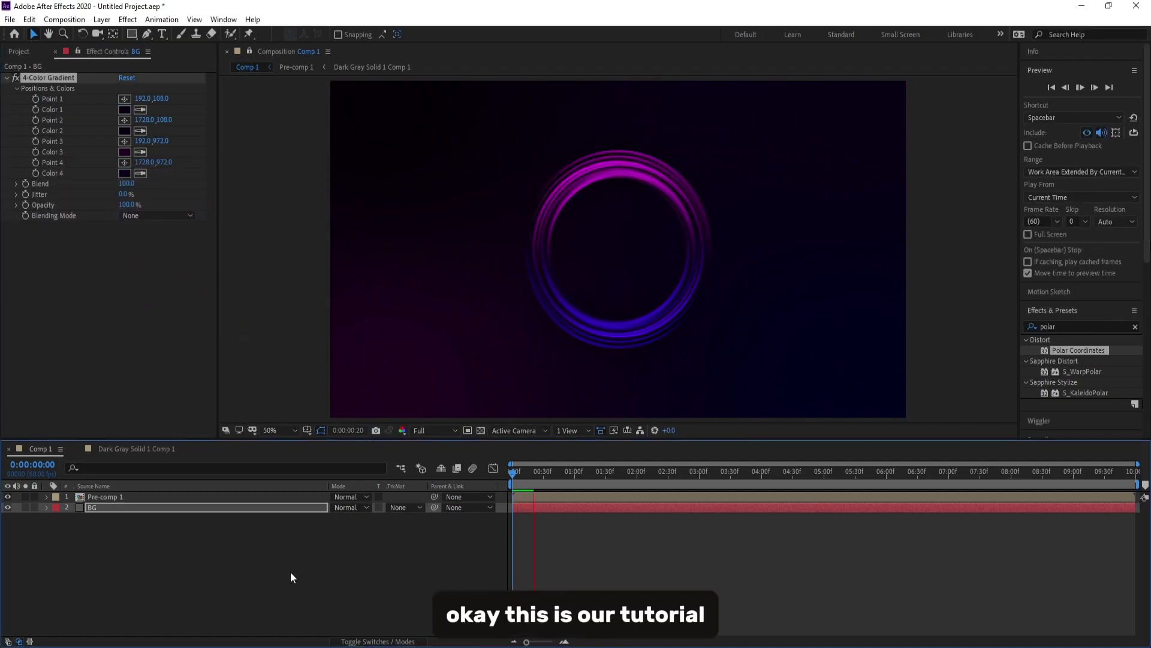
left_click(533, 508)
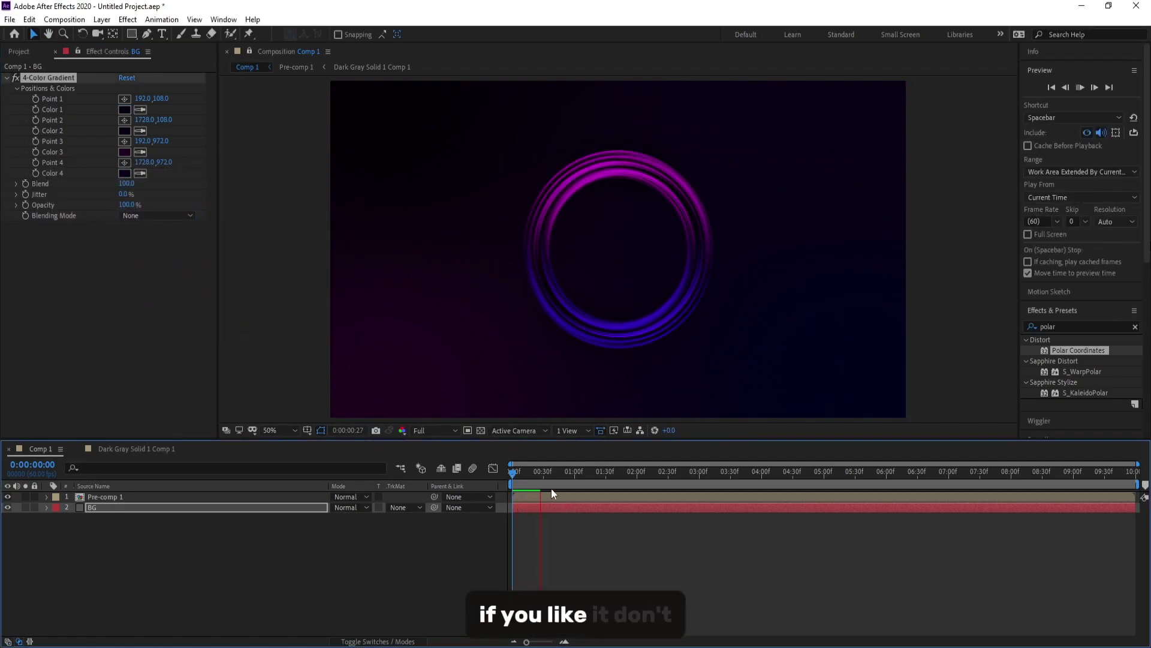
key("space")
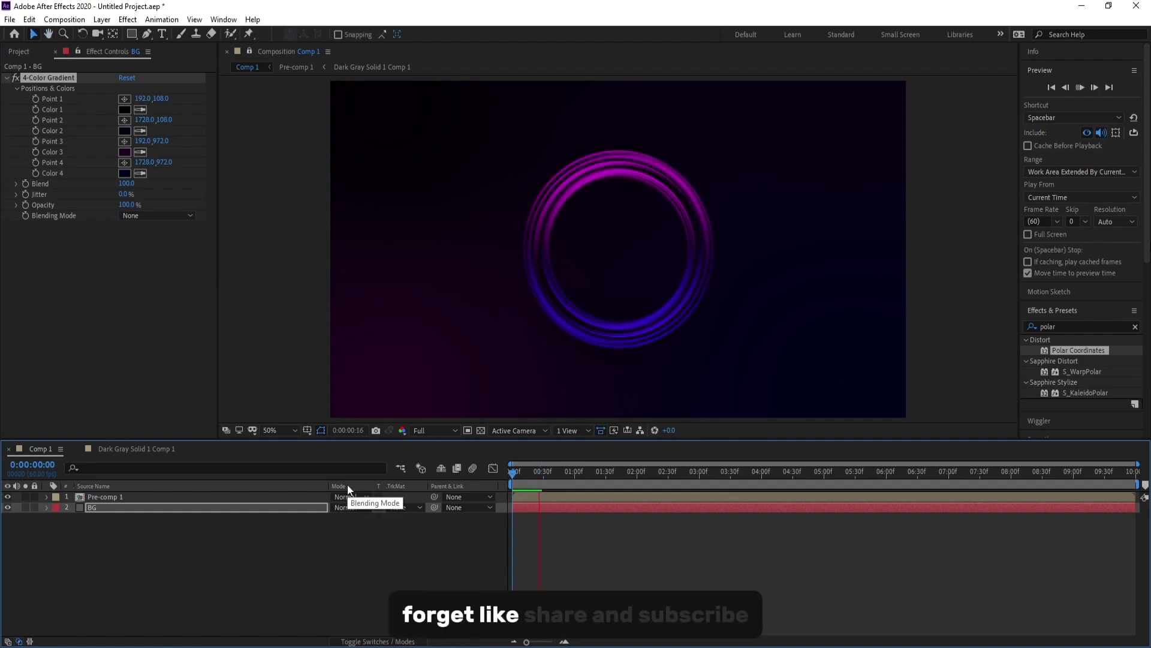